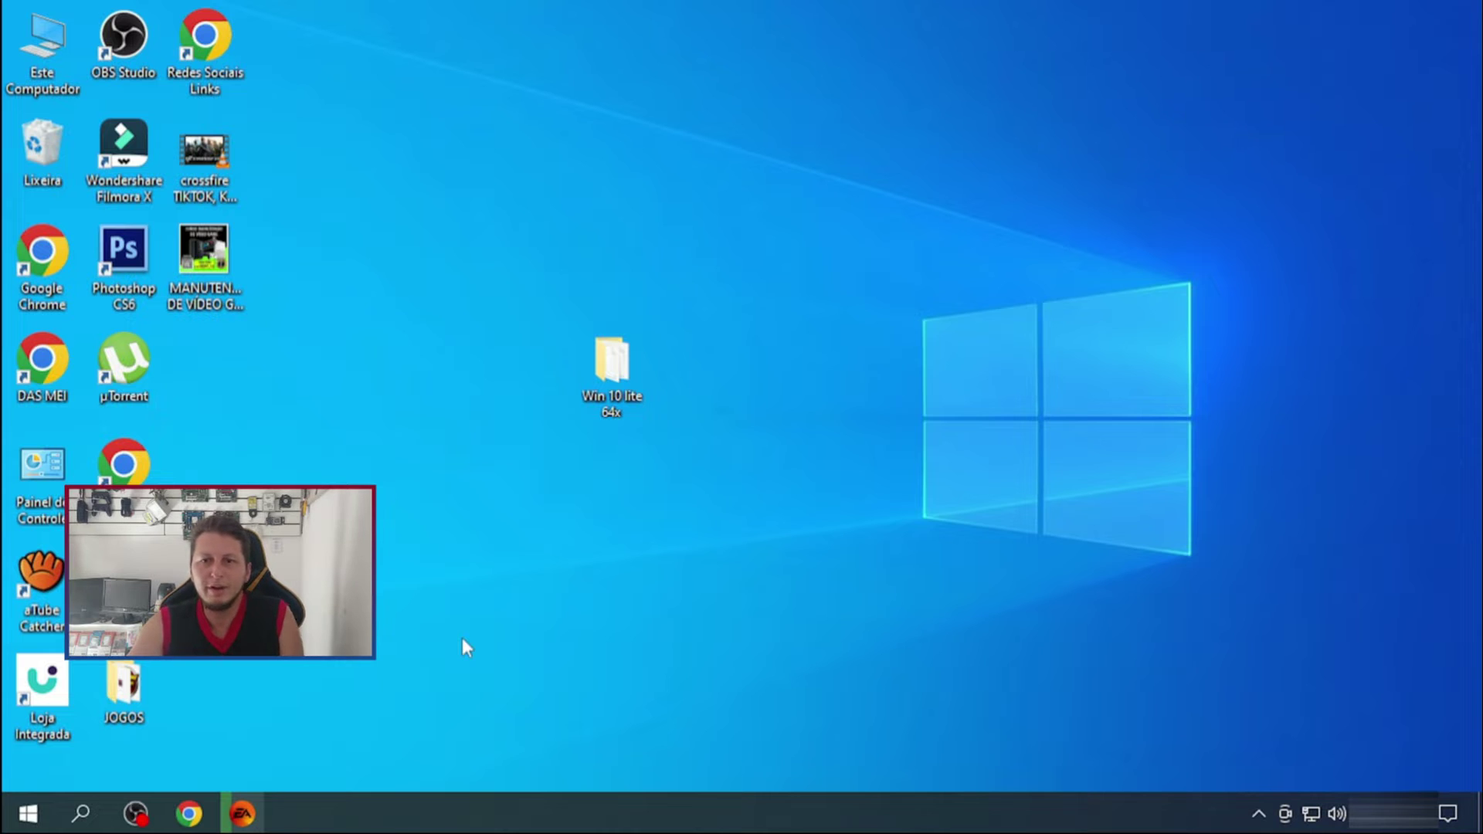
left_click(186, 818)
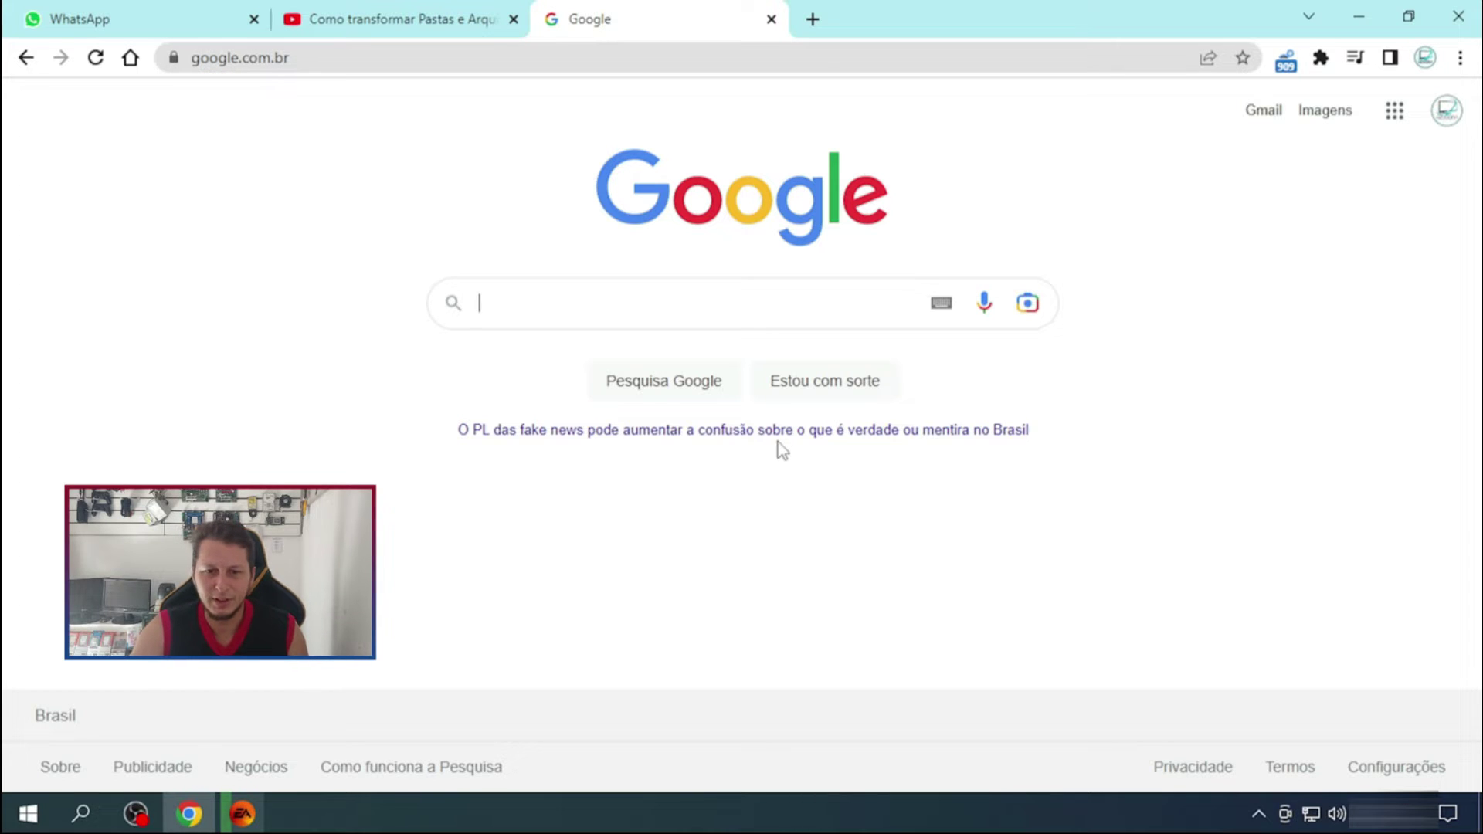
left_click(344, 58)
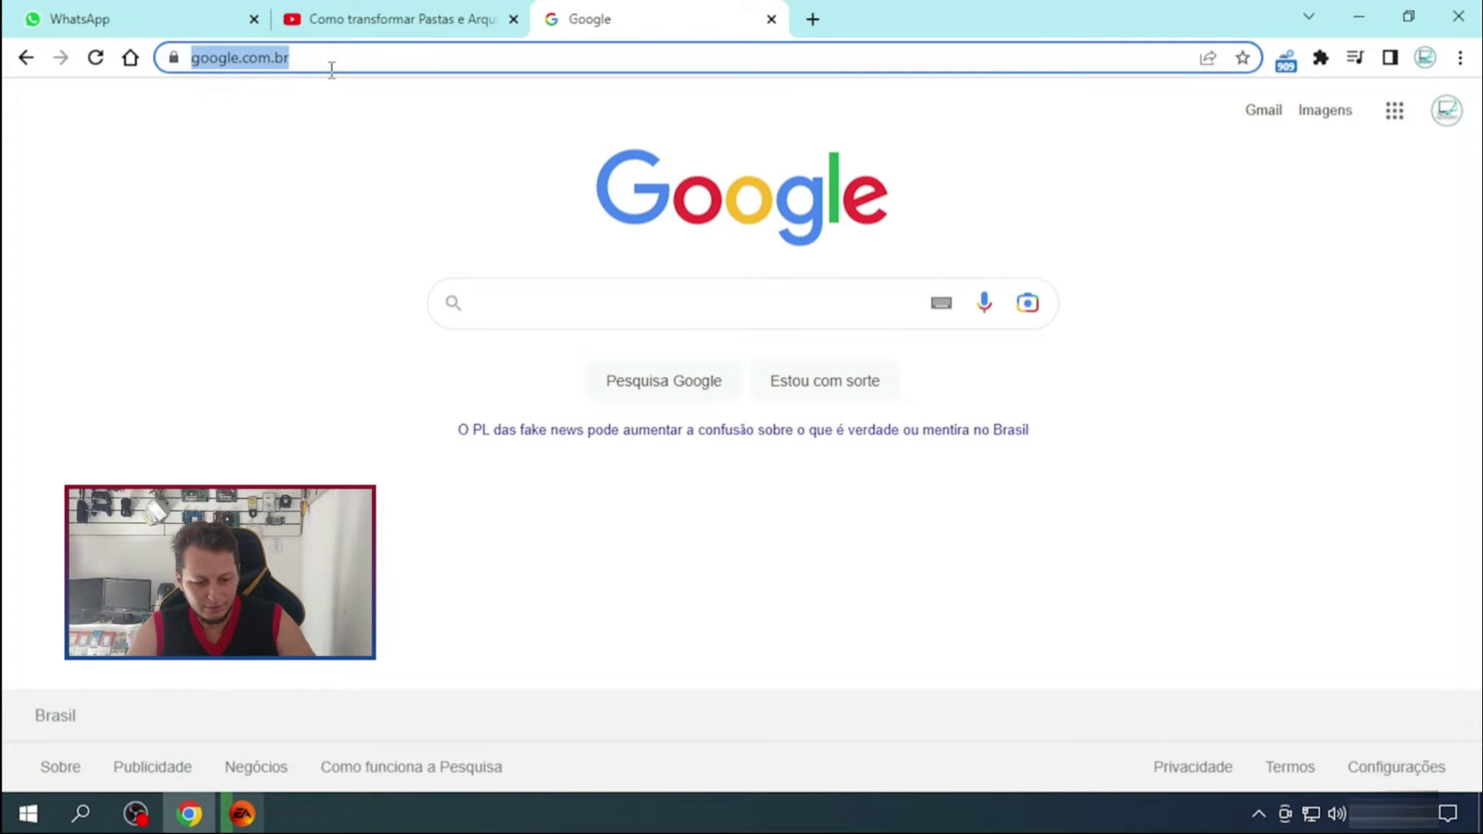
type("https://www.mediafire.com/file/cr5vxn6m4m8ekp1/Folder2Iso.rar/file")
key("Return")
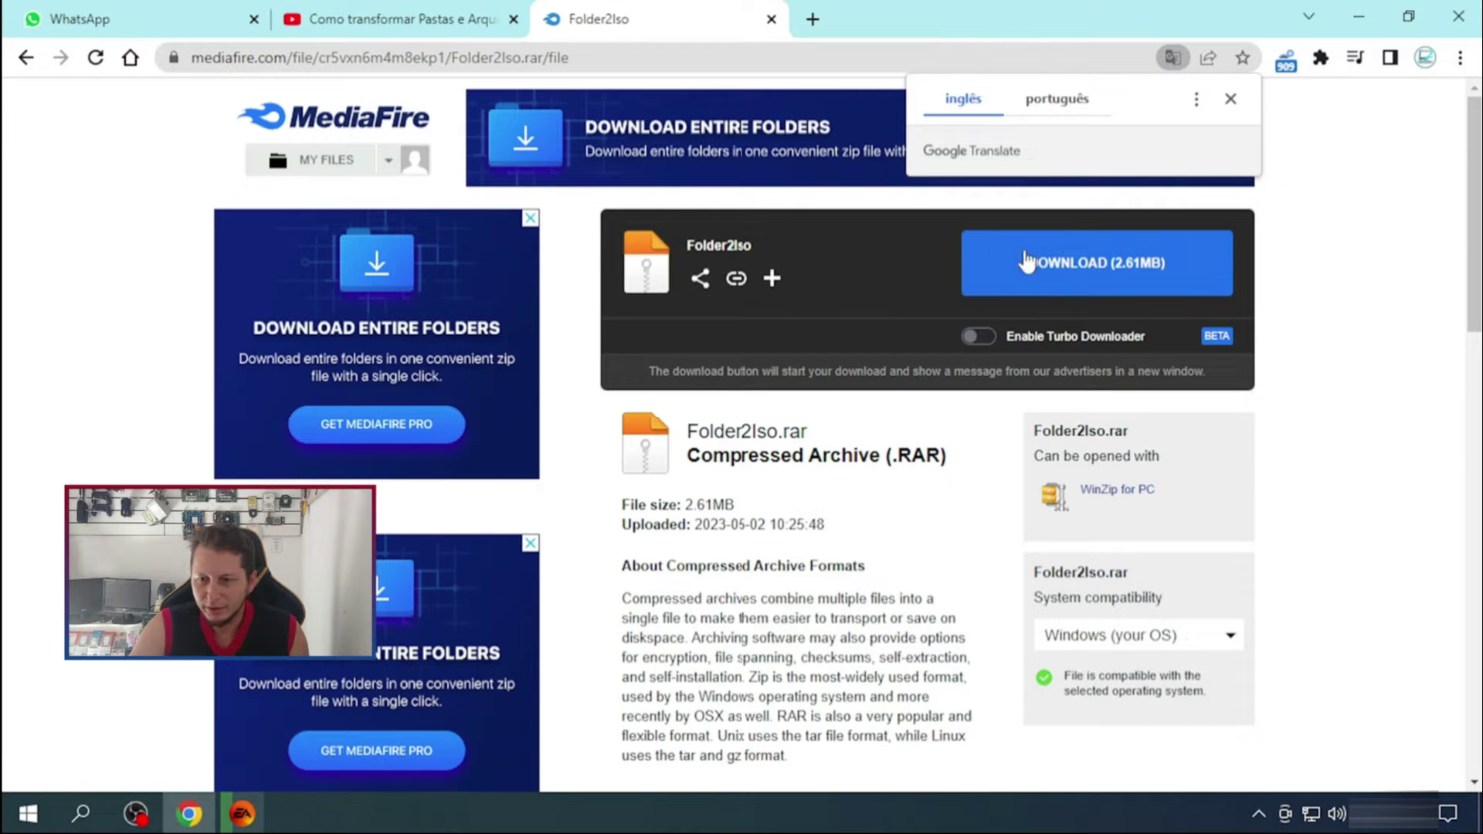
left_click(1159, 270)
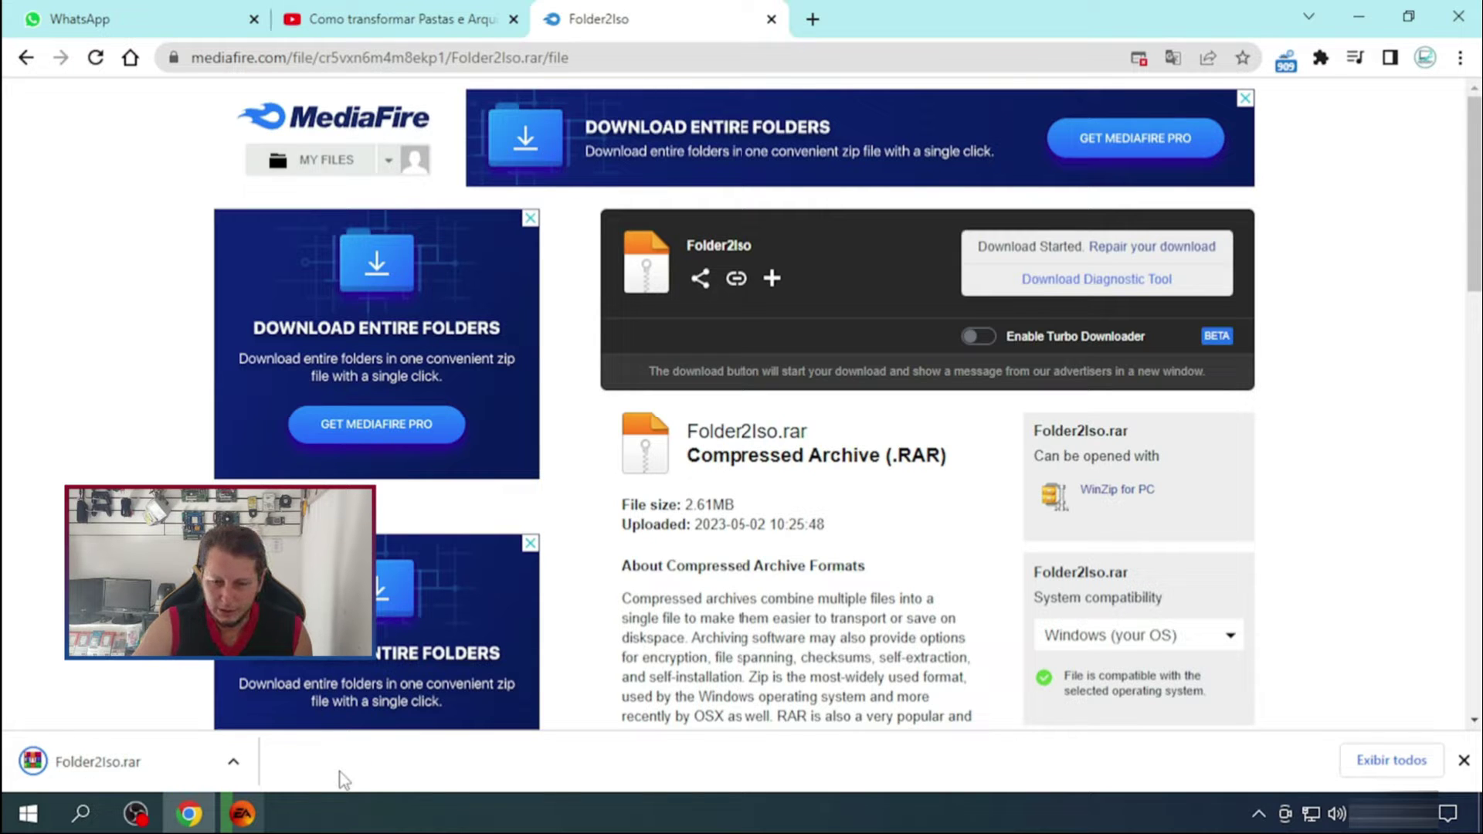
Move the Folder2Iso archive from the Downloads folder to the desktop, placing it beside the Win 10 lite 64x folder
left_click(1359, 14)
double_click(59, 94)
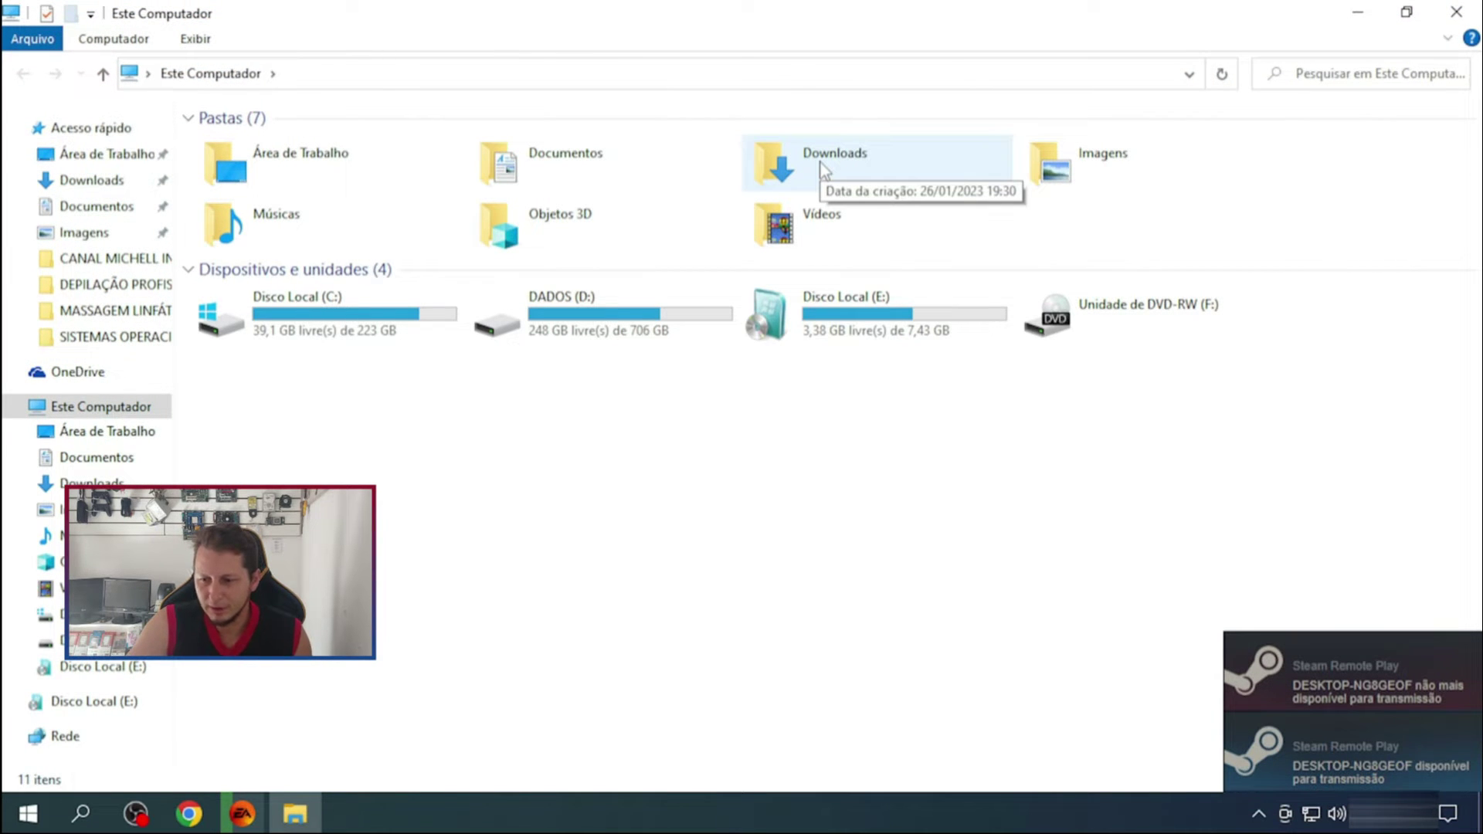
double_click(823, 167)
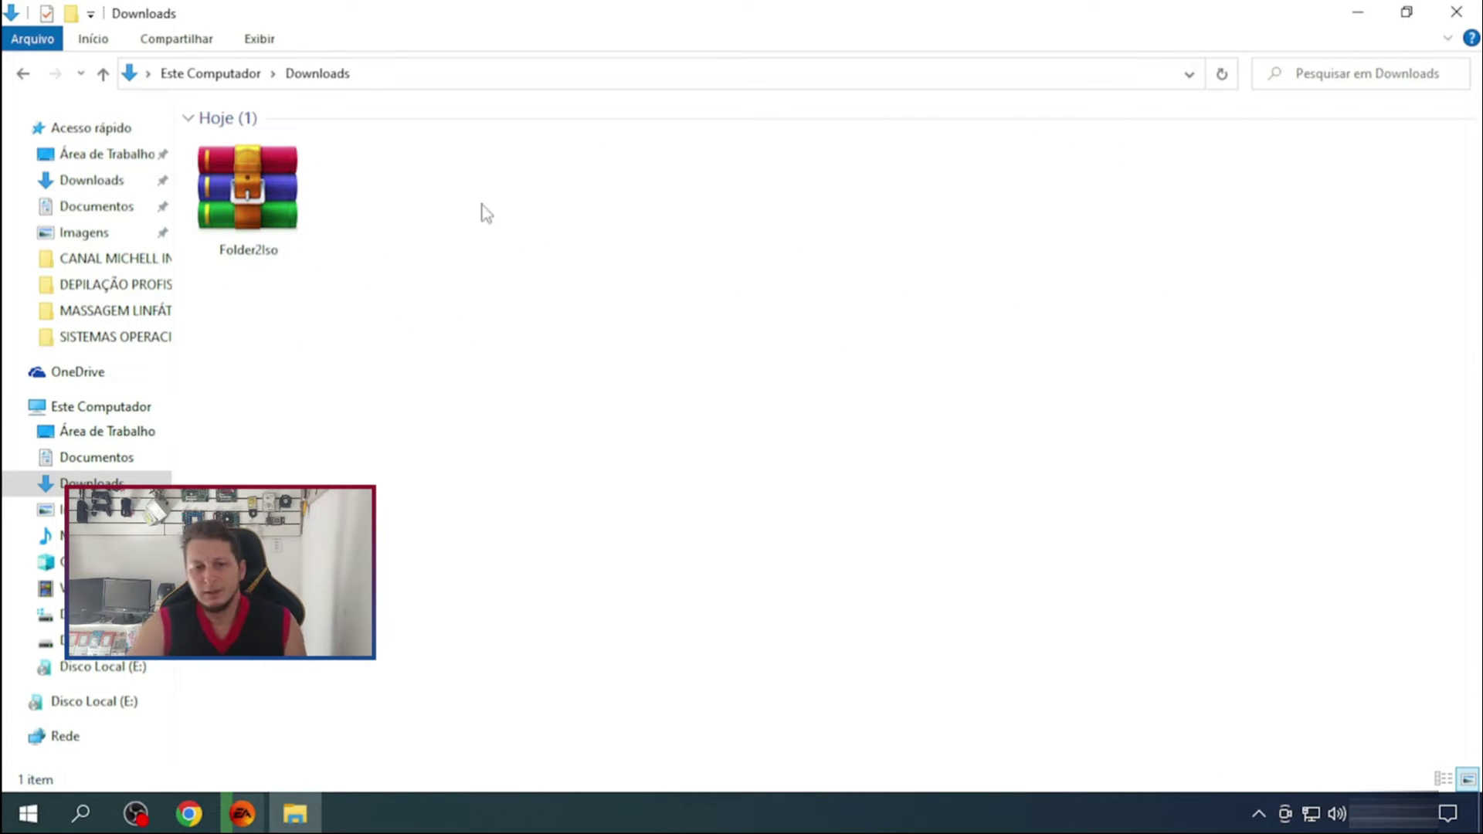
left_click(270, 192)
right_click(271, 195)
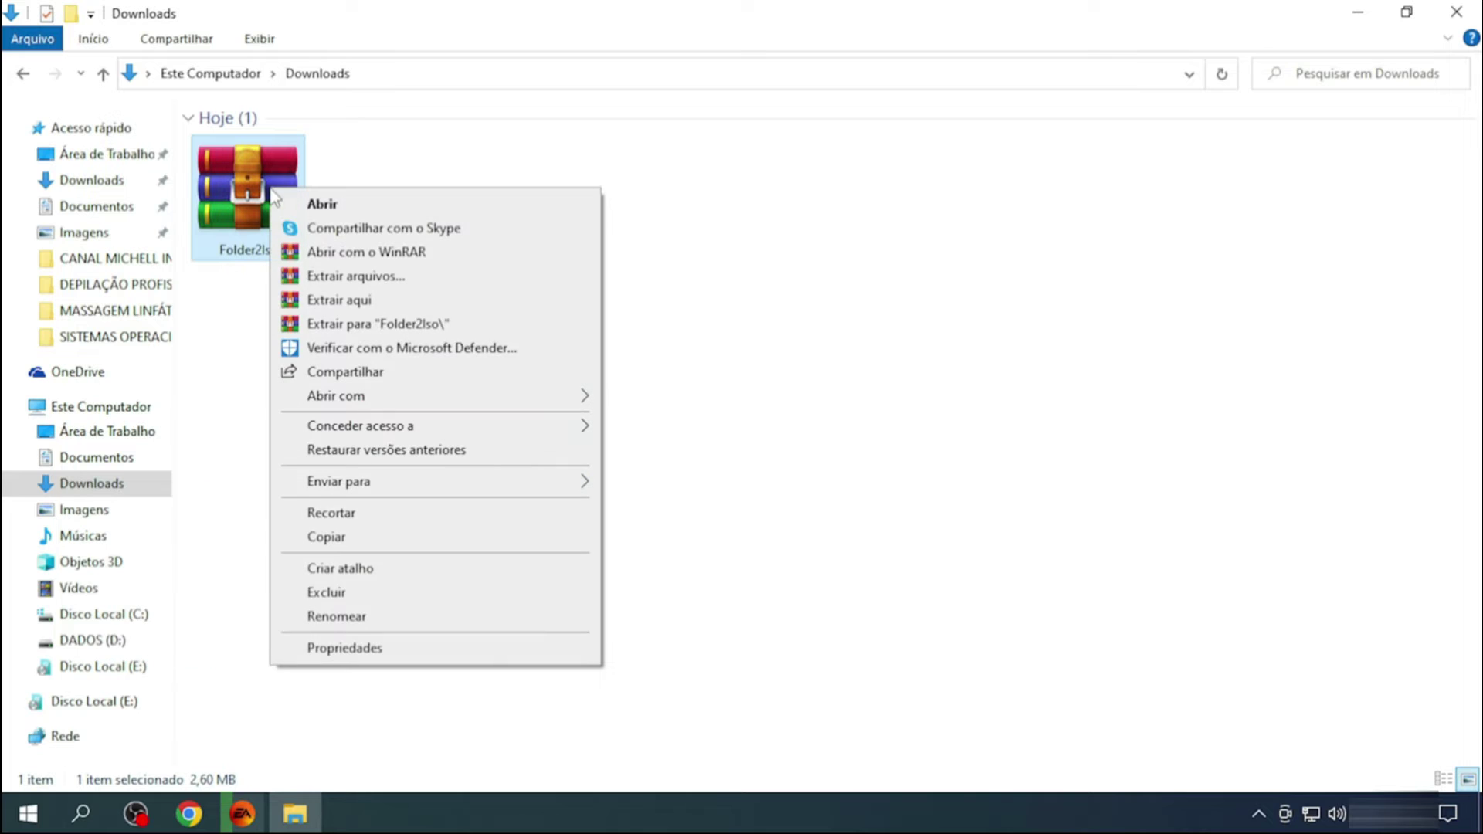
left_click(335, 514)
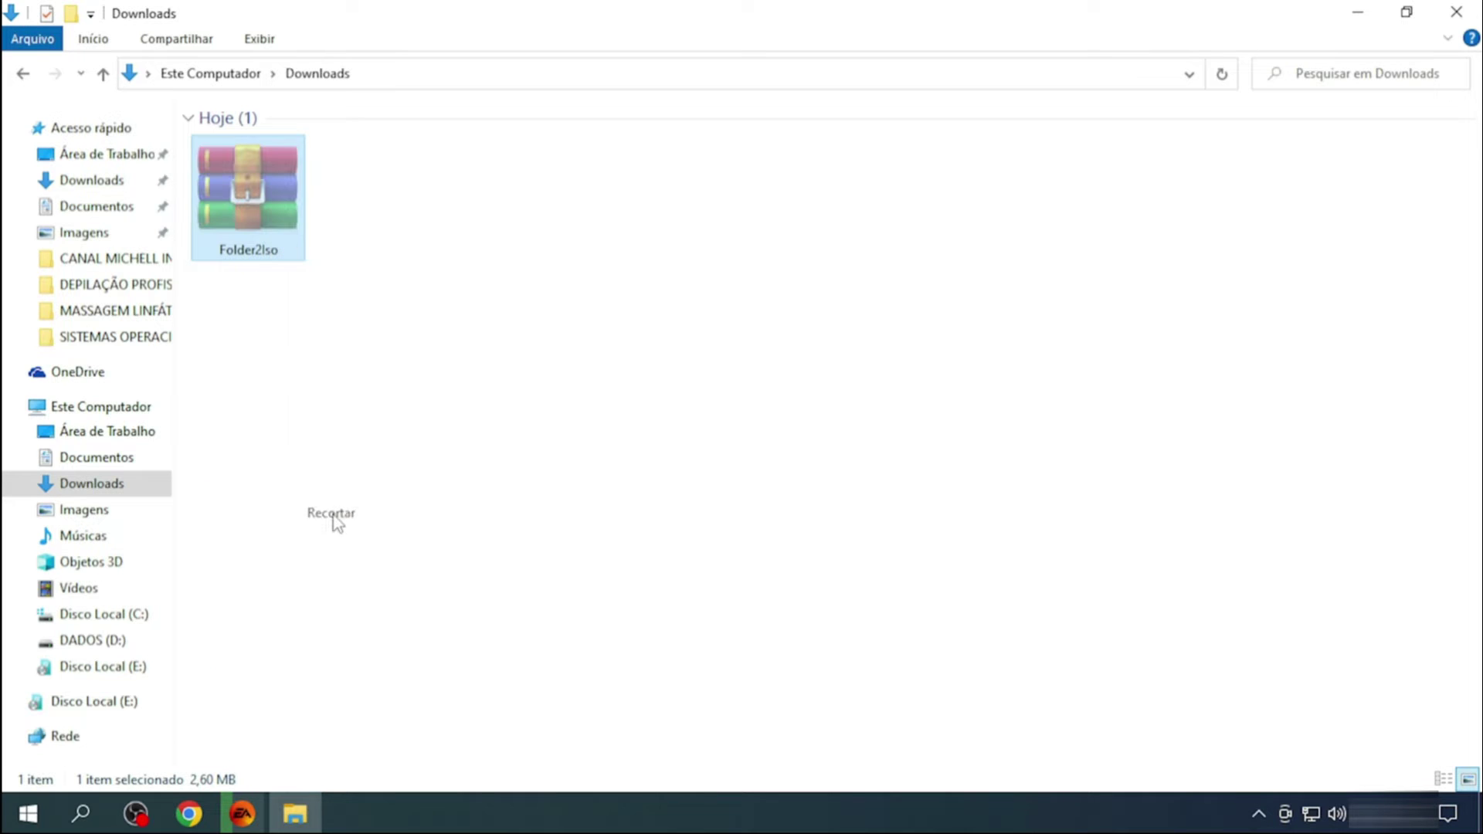
left_click(1456, 11)
right_click(780, 258)
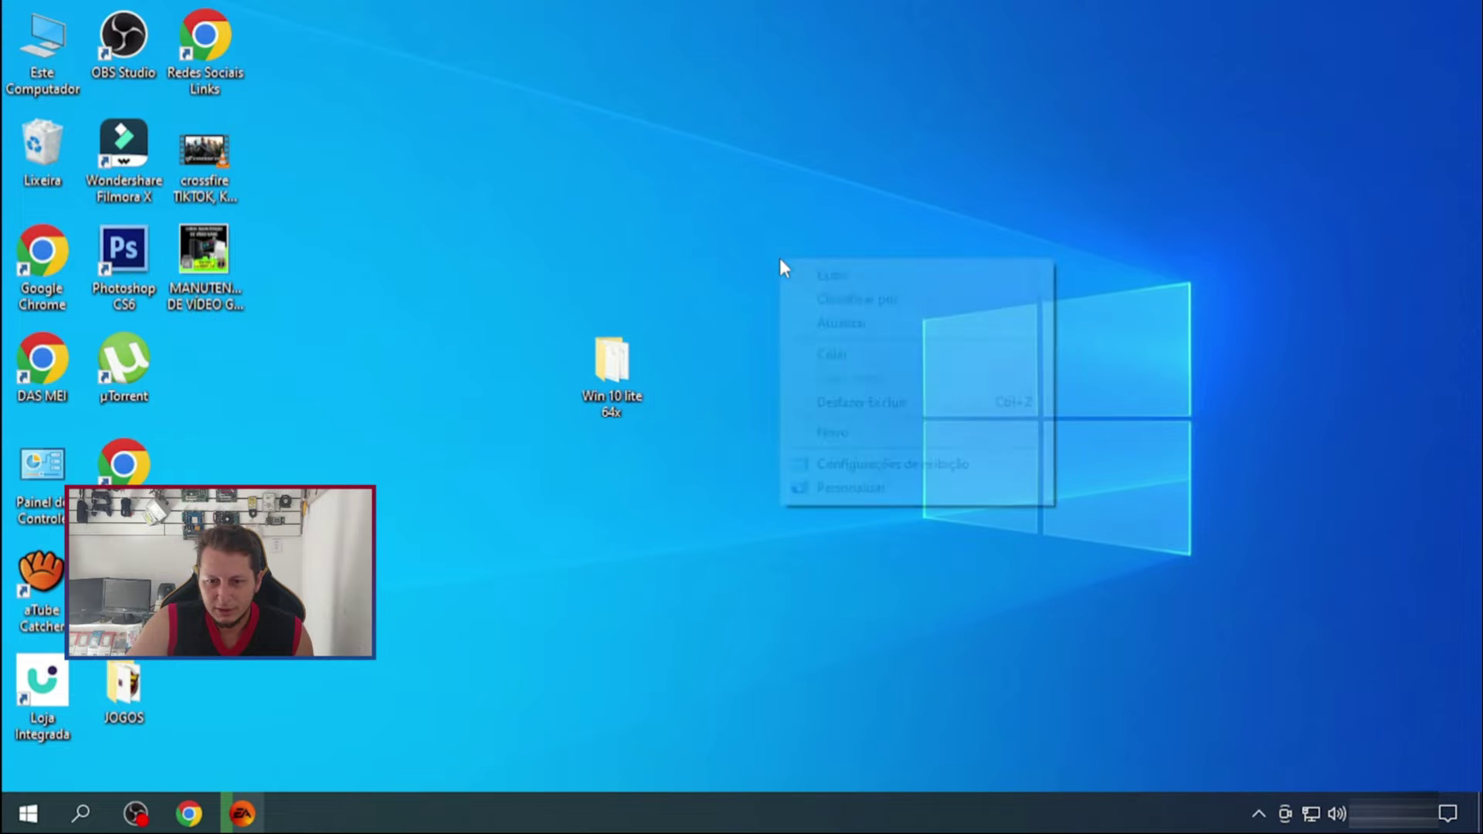
left_click(820, 356)
left_click_drag(781, 156, 749, 372)
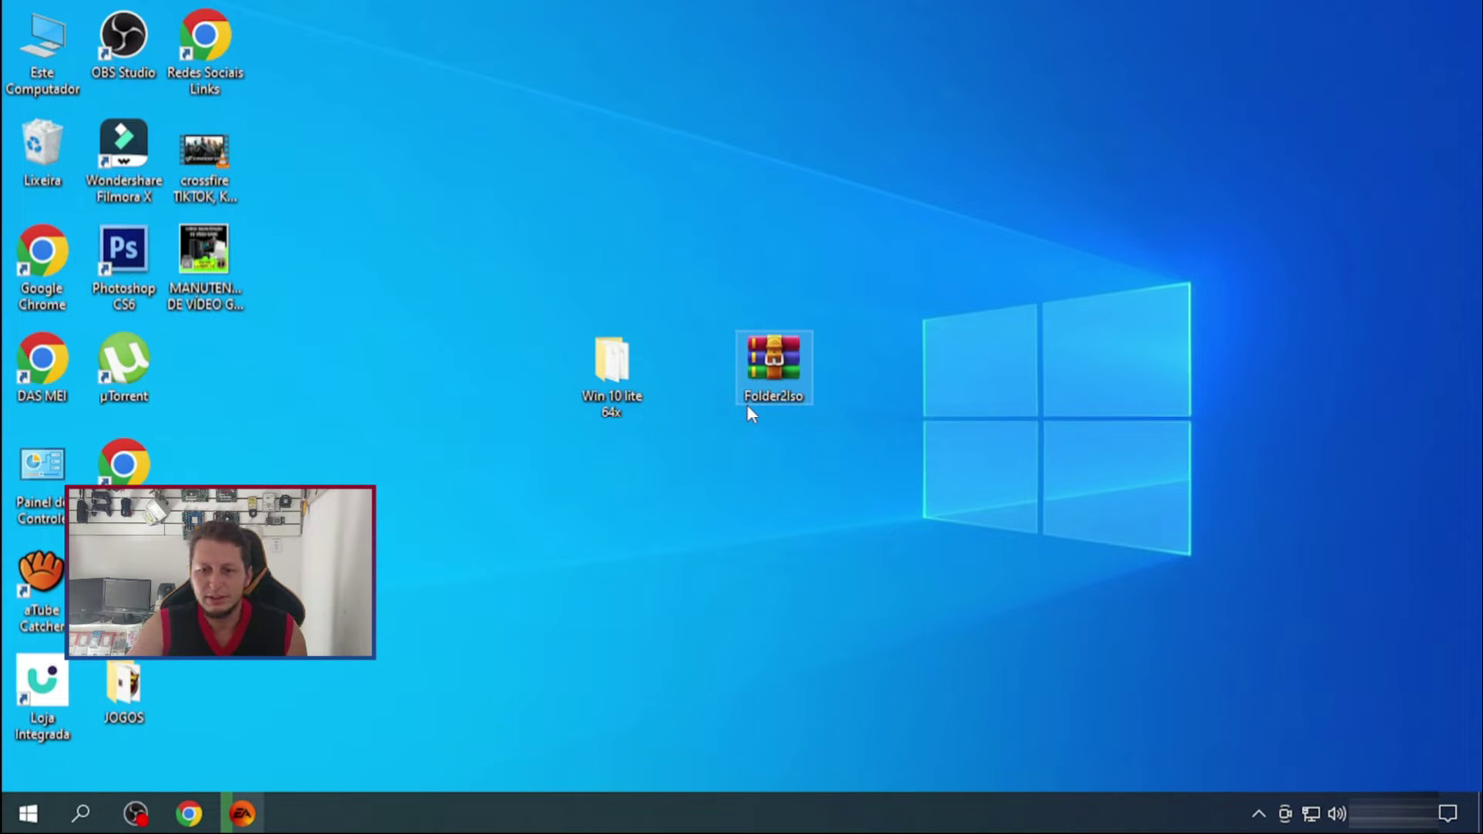
Extract the Folder2Iso archive on the desktop into its own Folder2Iso folder
mouse_move(747, 409)
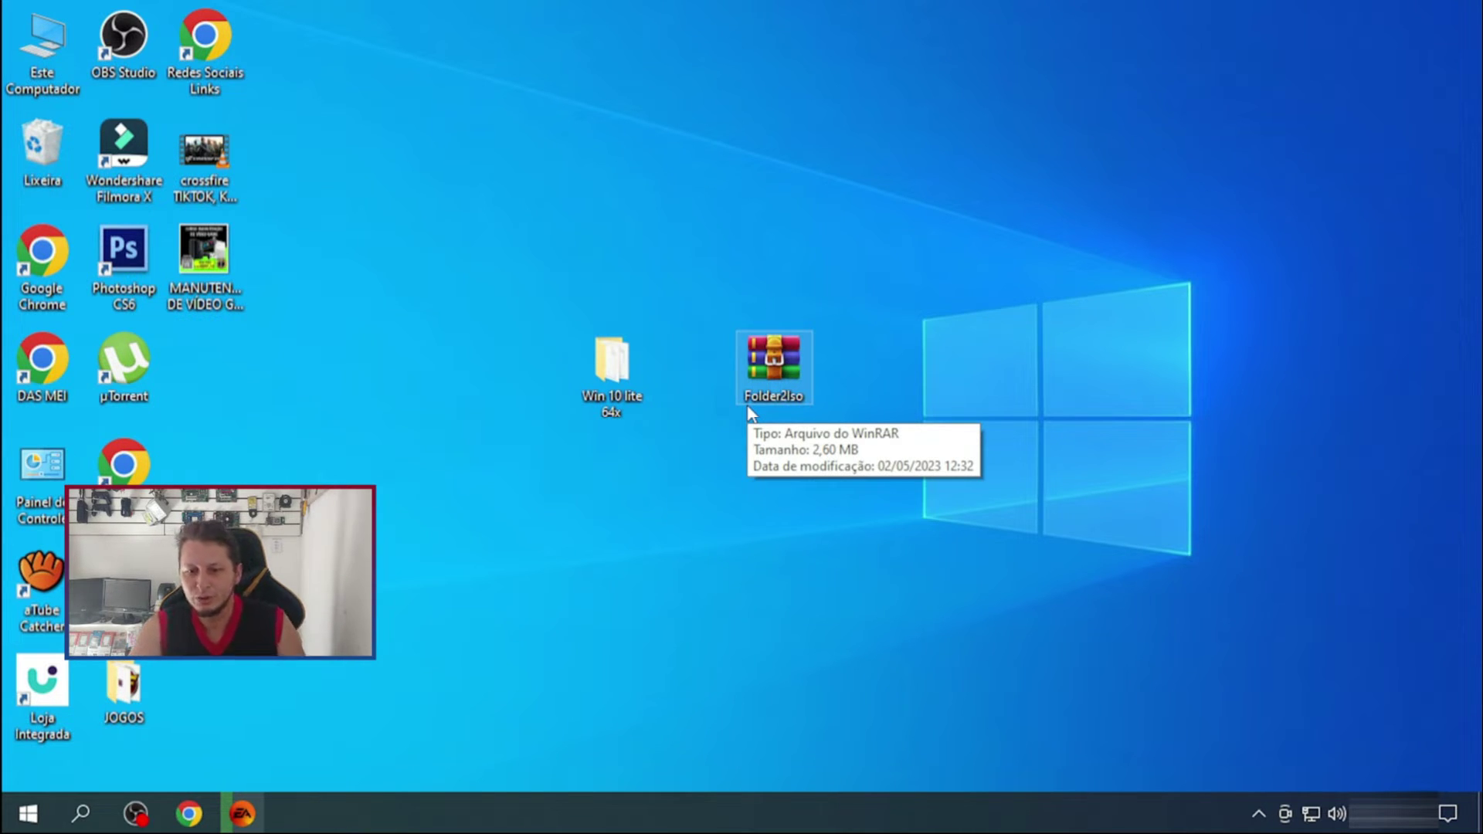
right_click(776, 361)
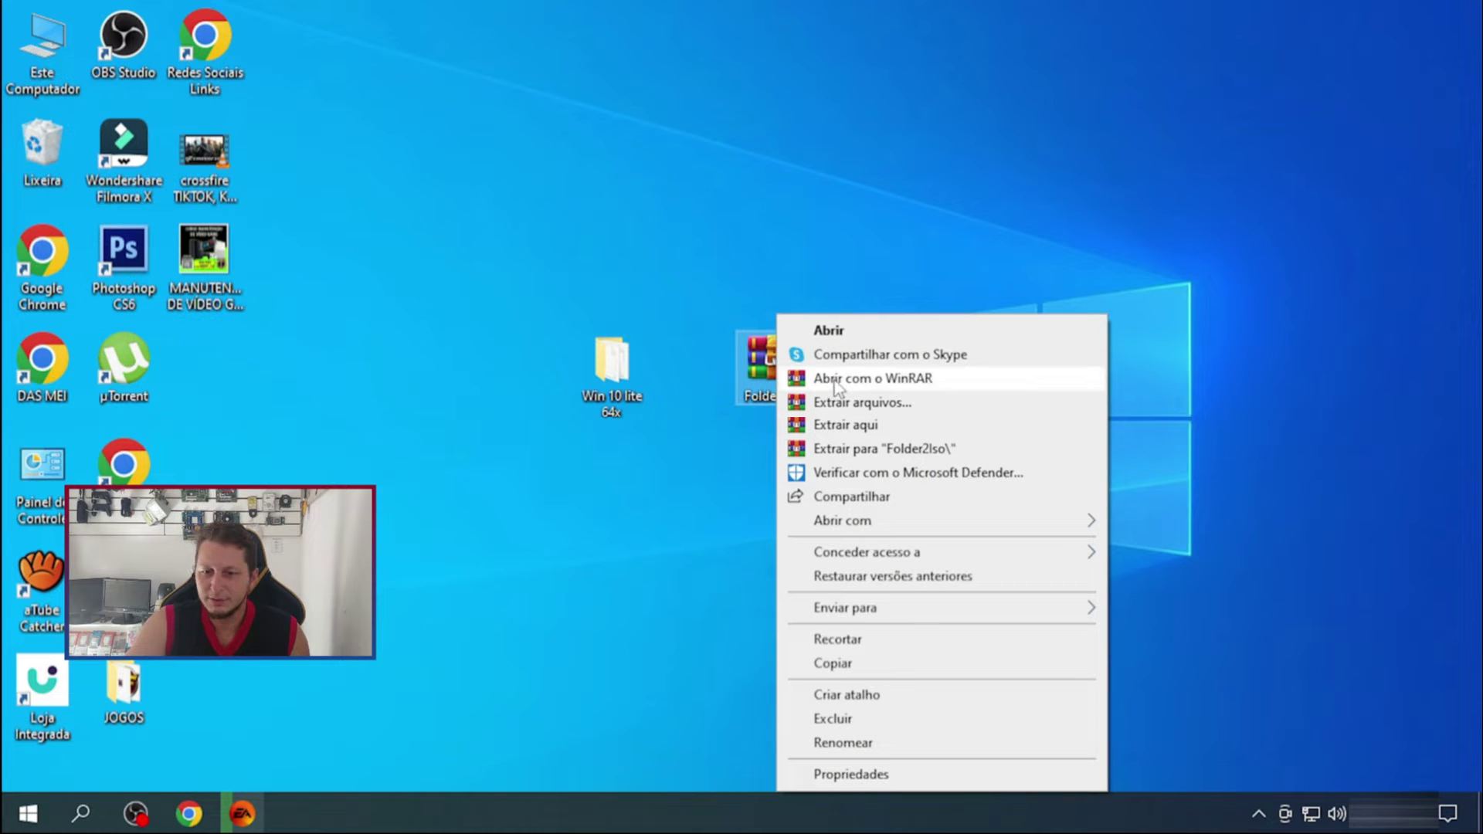
left_click(926, 456)
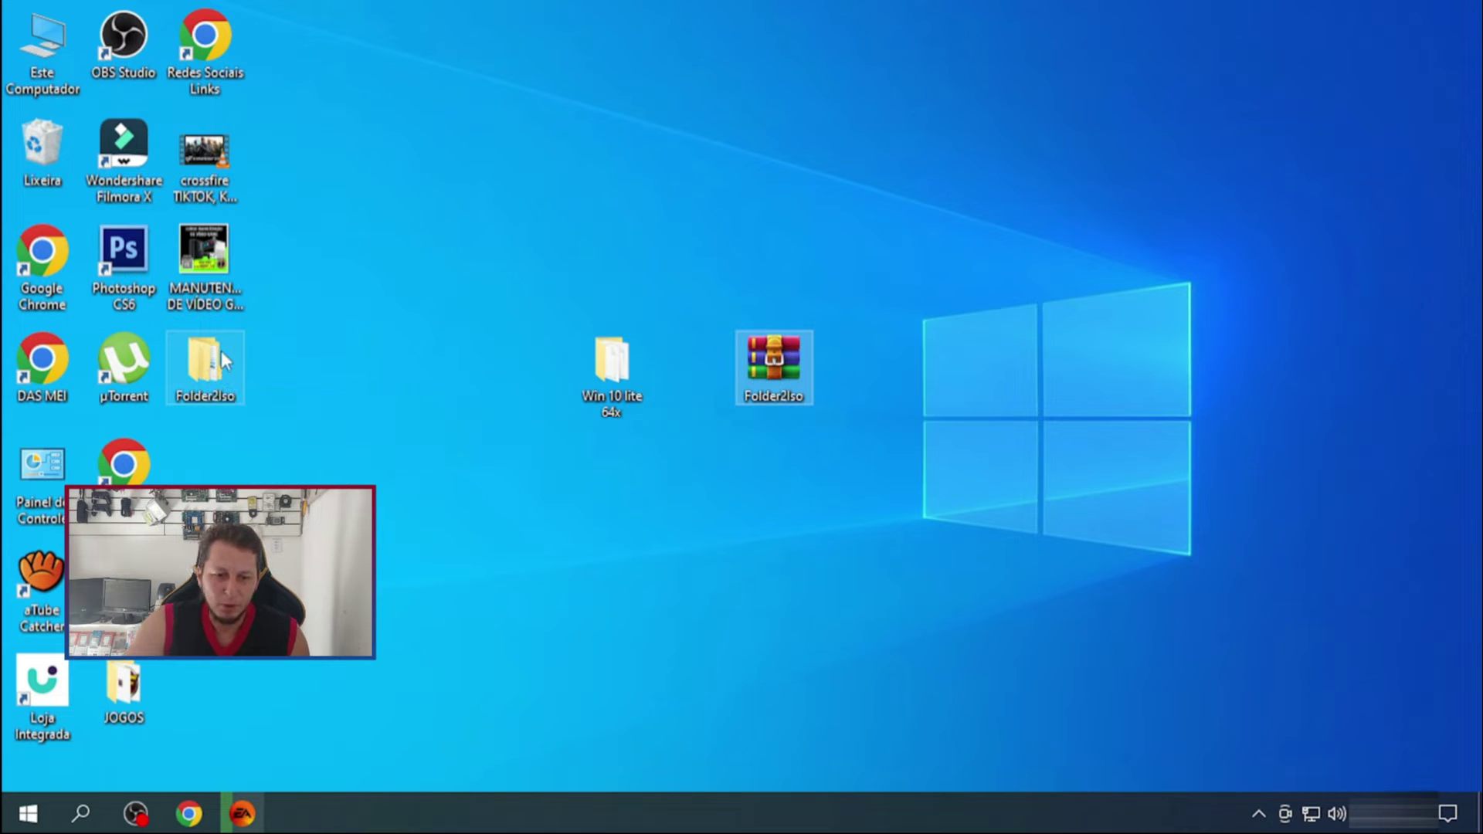
Move the extracted Folder2Iso folder from the desktop into Arquivos de Programas (x86) on drive C, granting administrator permission
right_click(207, 375)
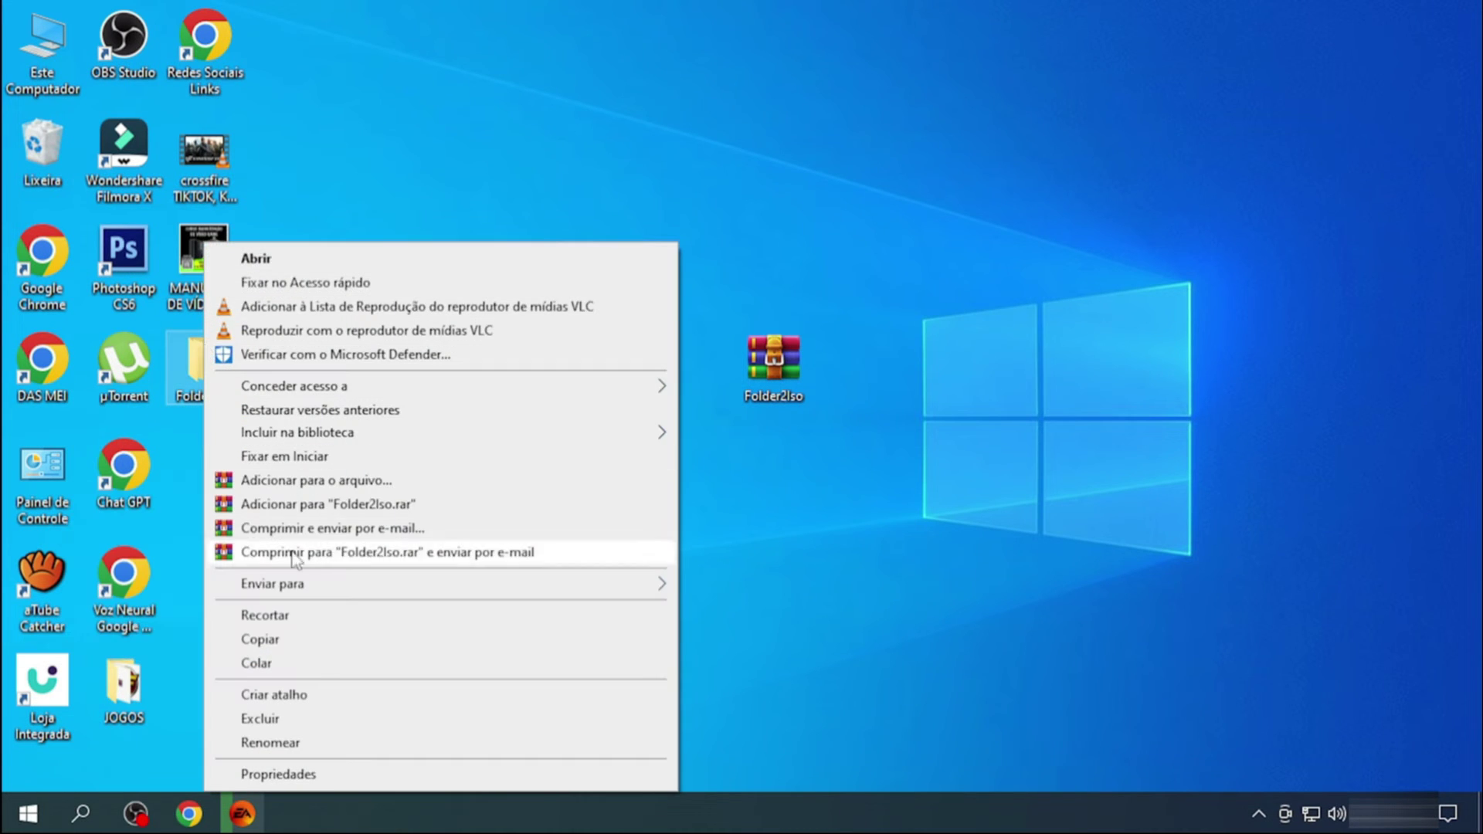
left_click(298, 615)
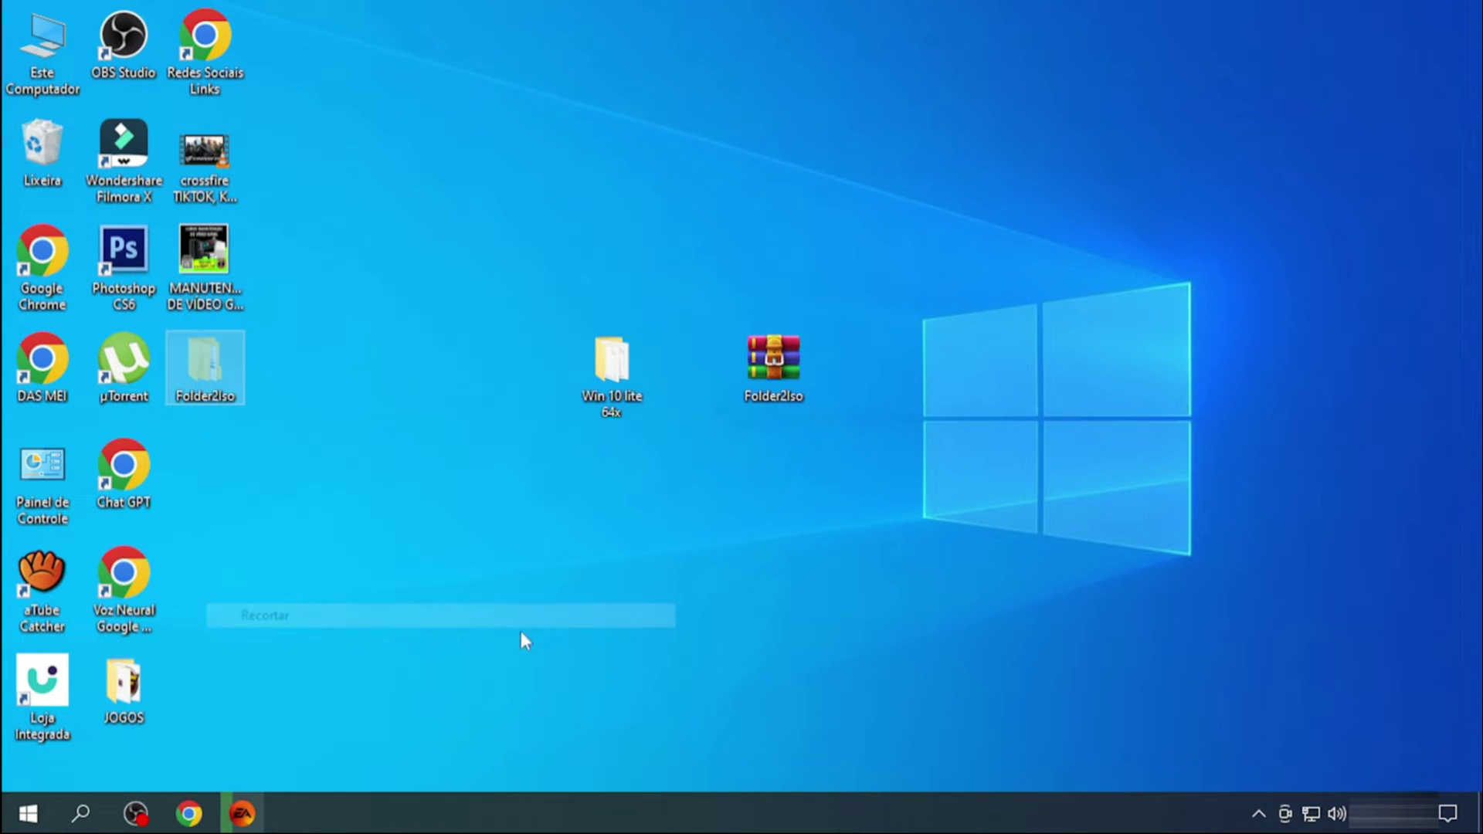
double_click(52, 52)
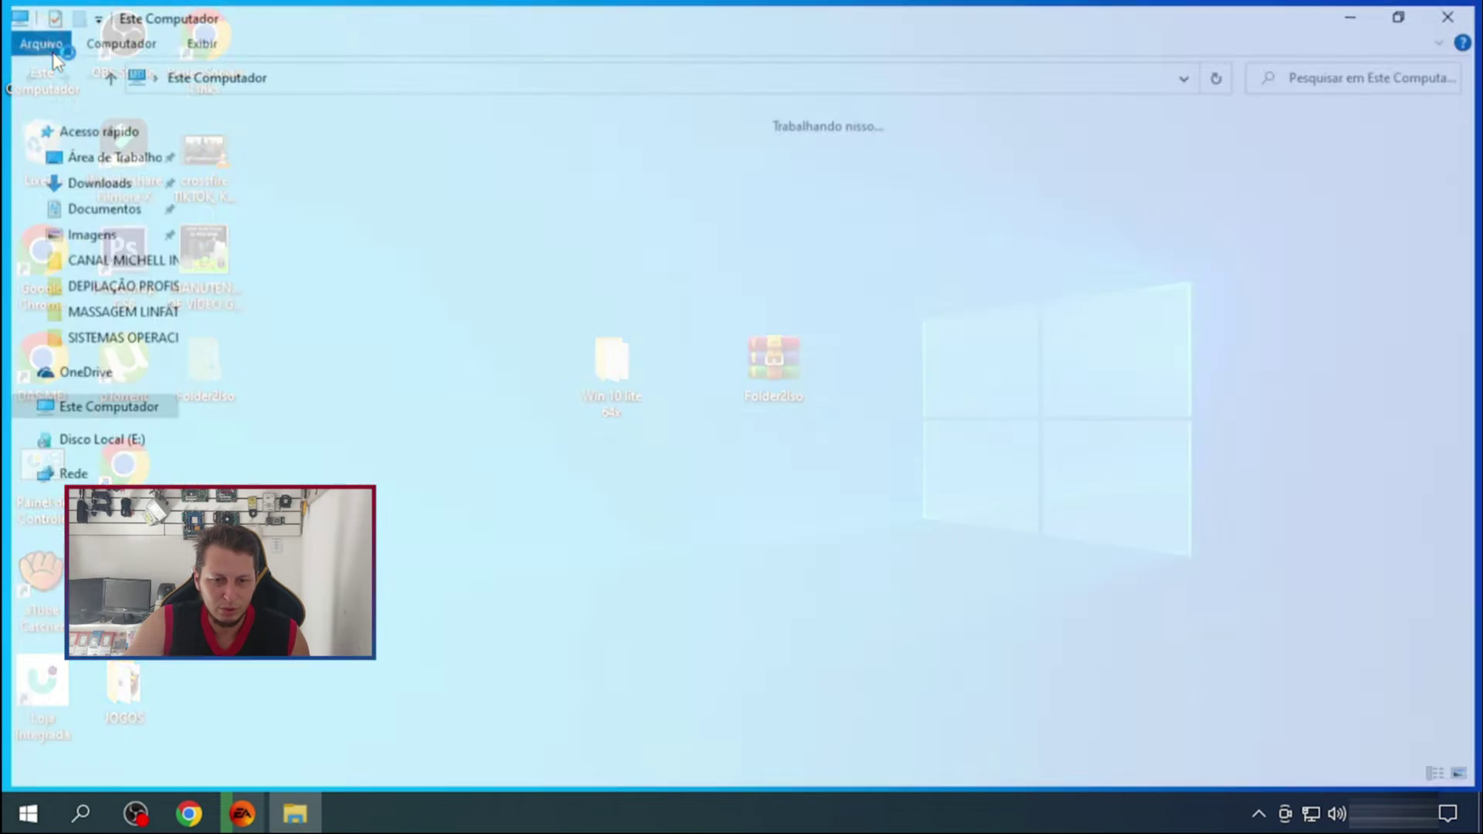
double_click(271, 322)
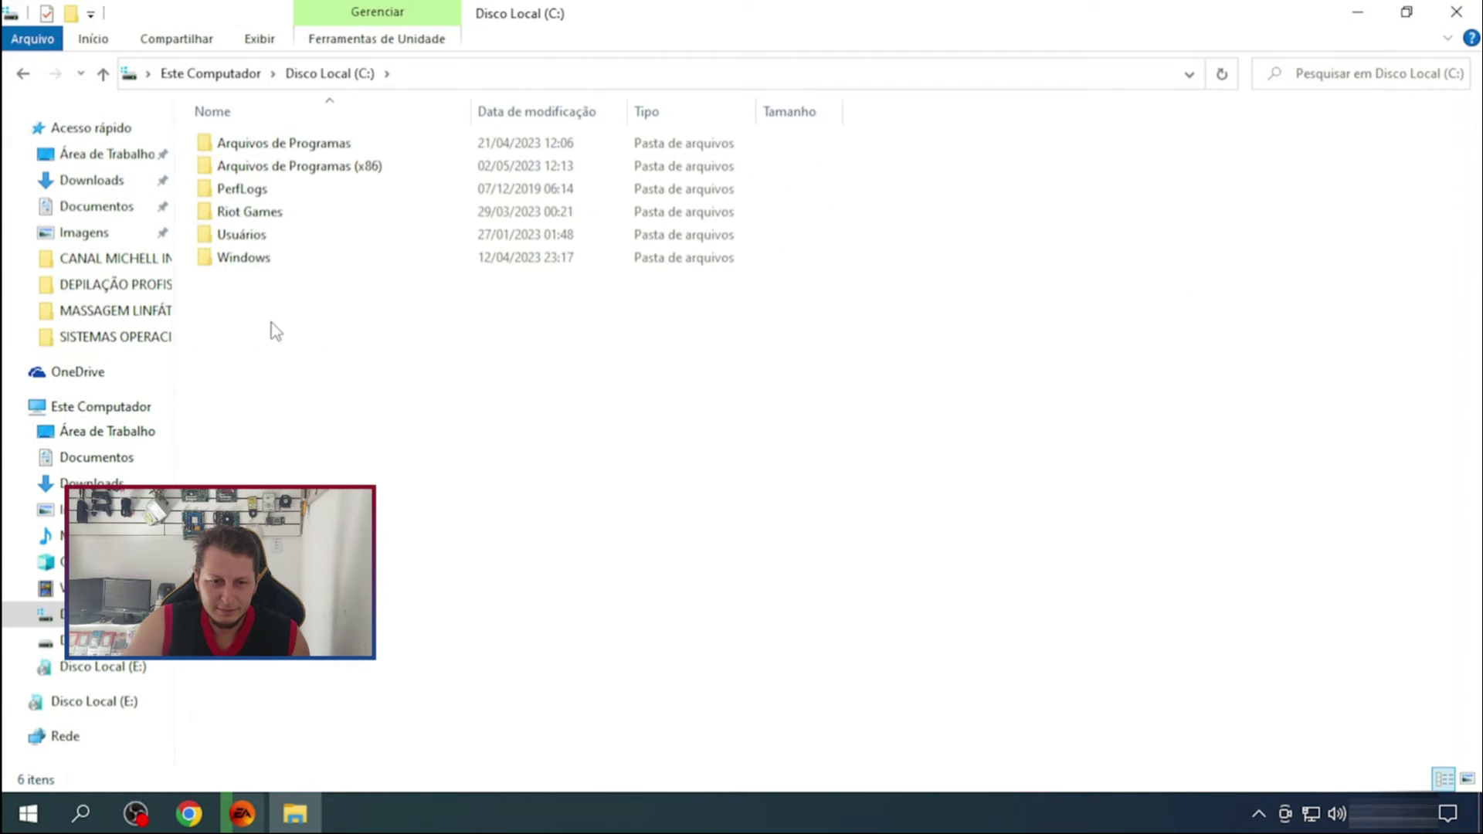
left_click(349, 174)
double_click(352, 176)
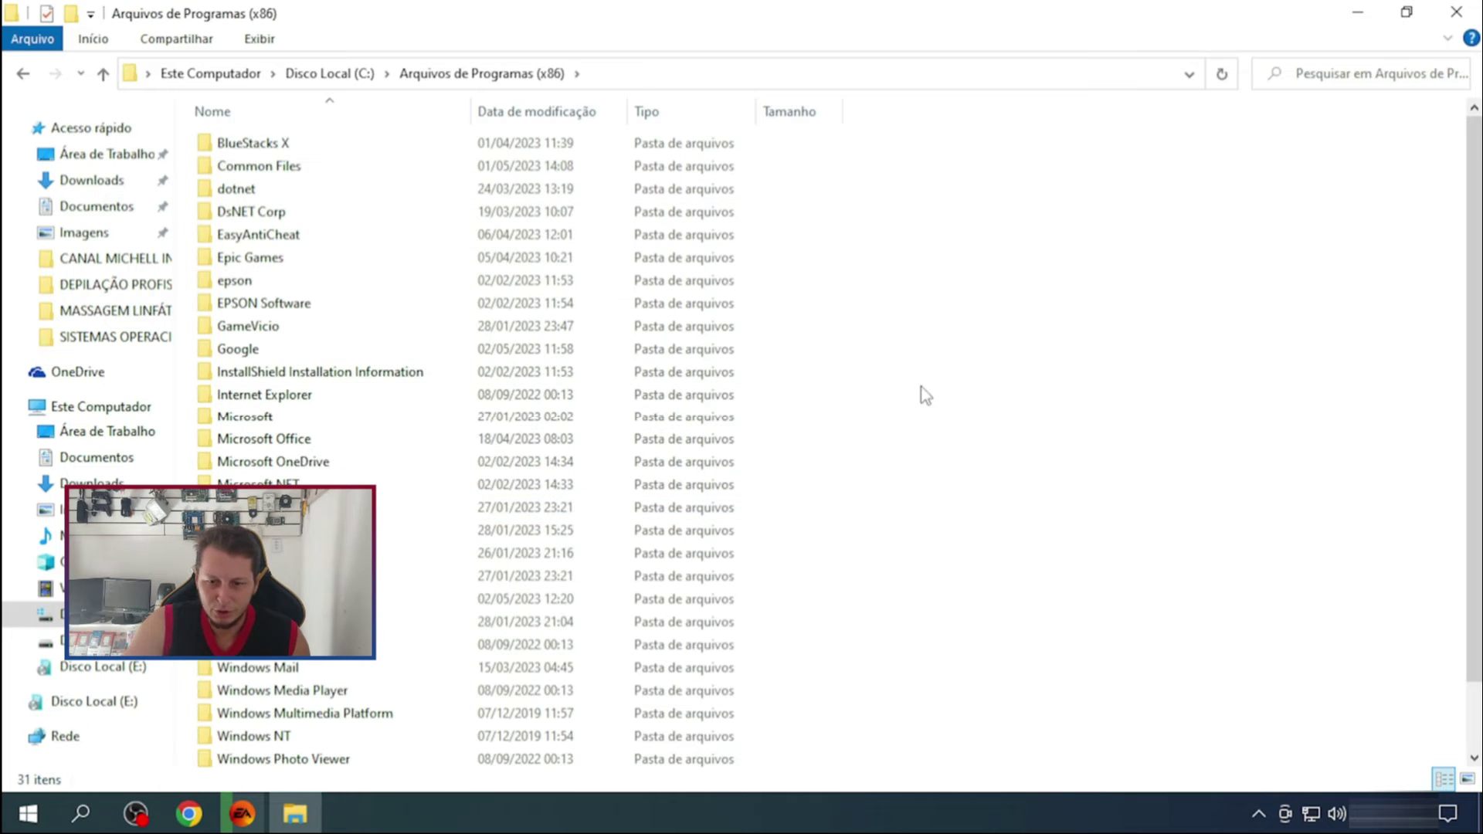
right_click(1027, 287)
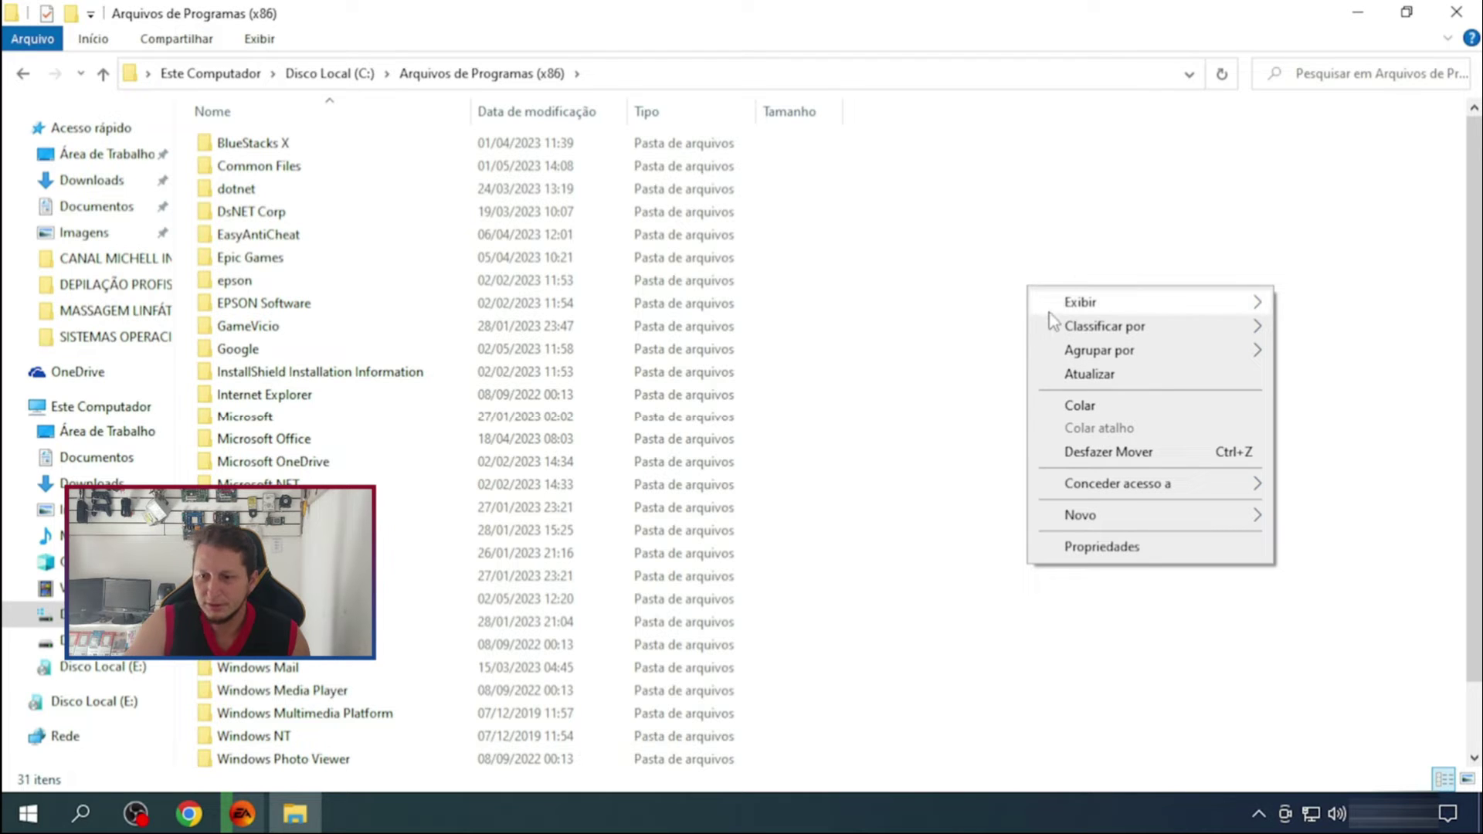
left_click(1073, 405)
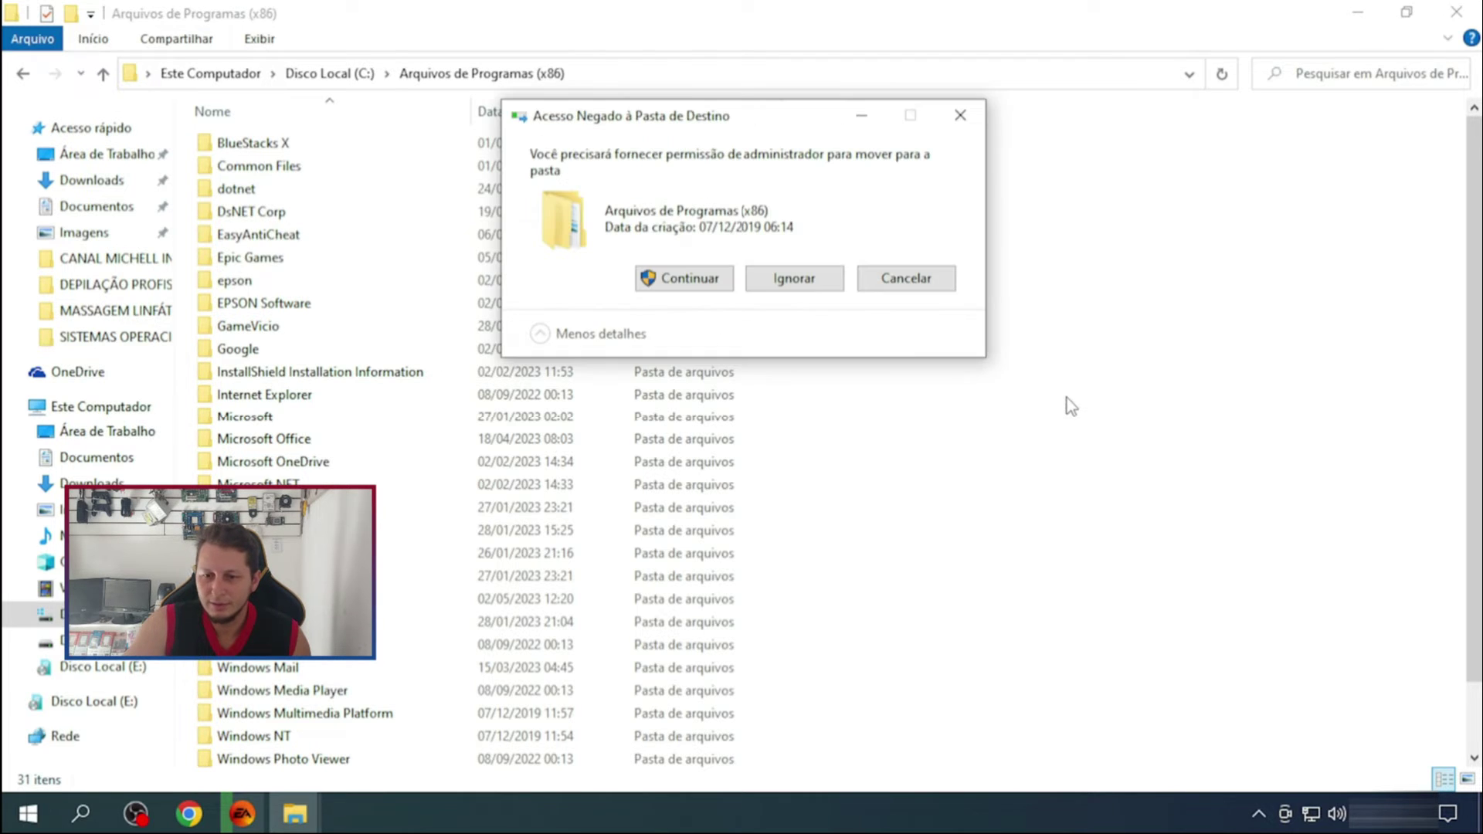
left_click(729, 283)
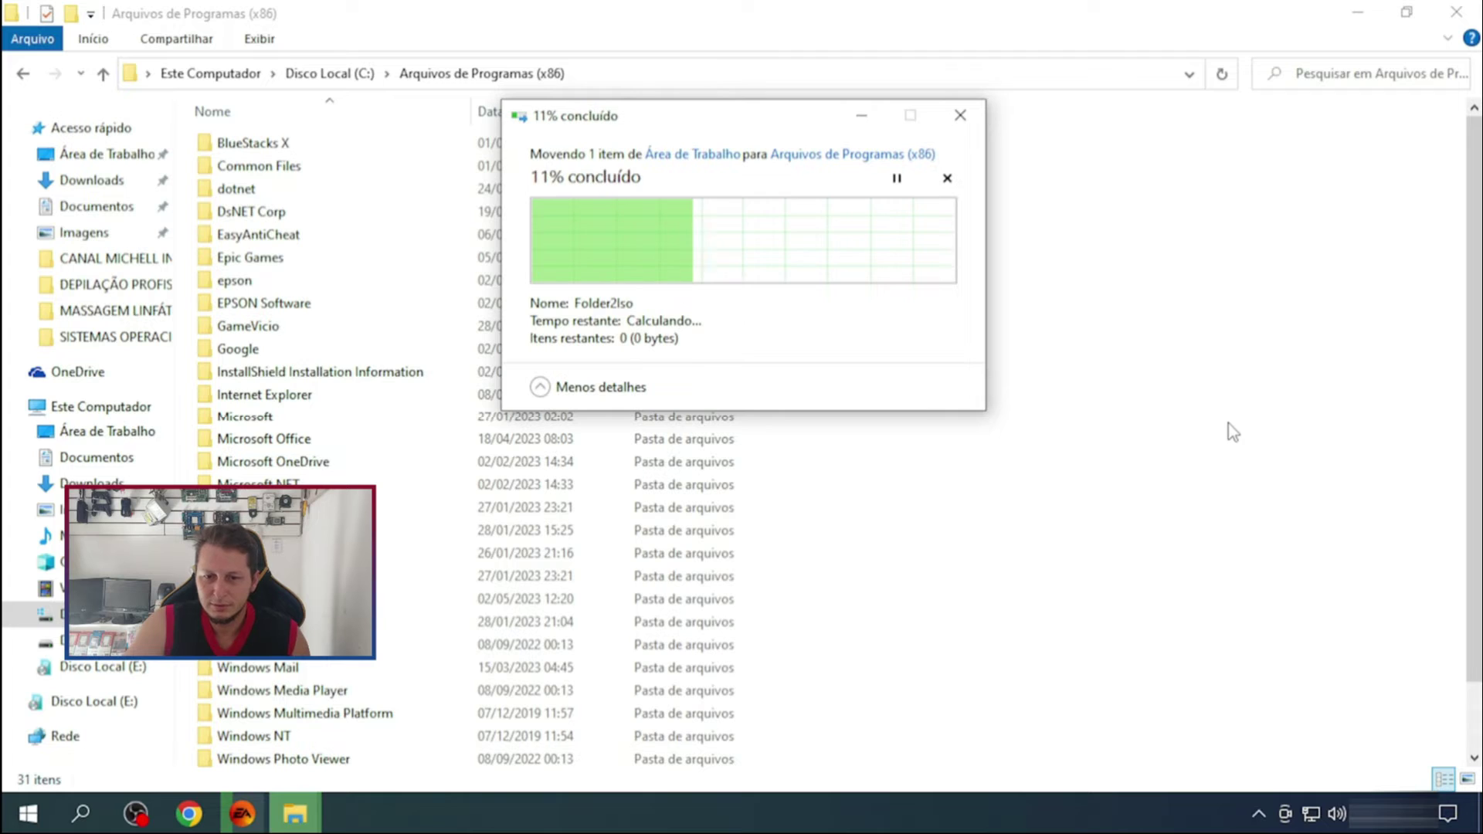
left_click(1170, 456)
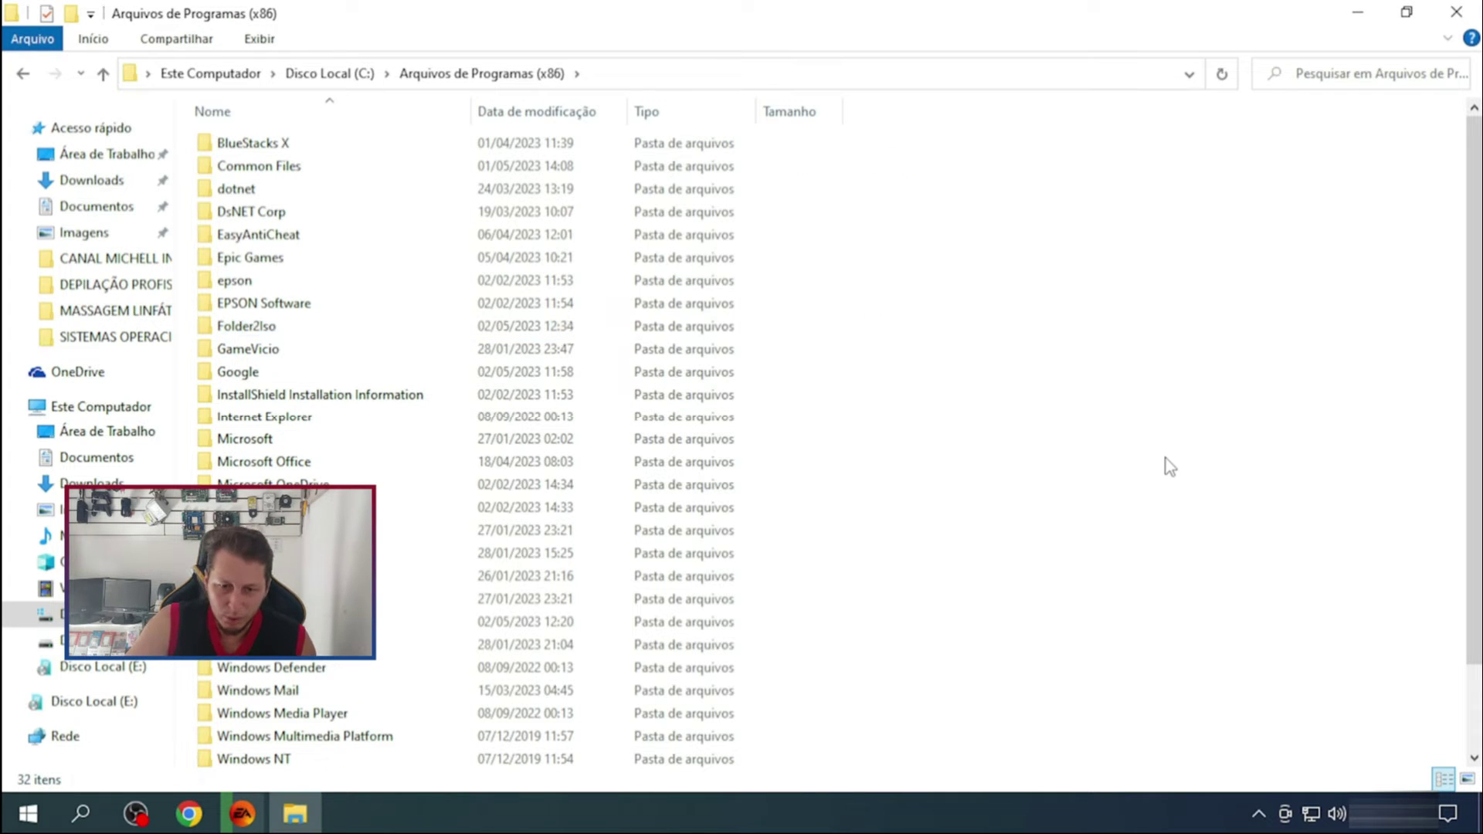
Create a desktop shortcut to the Folder2Iso application inside the nested Folder2Iso folder and close the file window
double_click(249, 327)
double_click(258, 144)
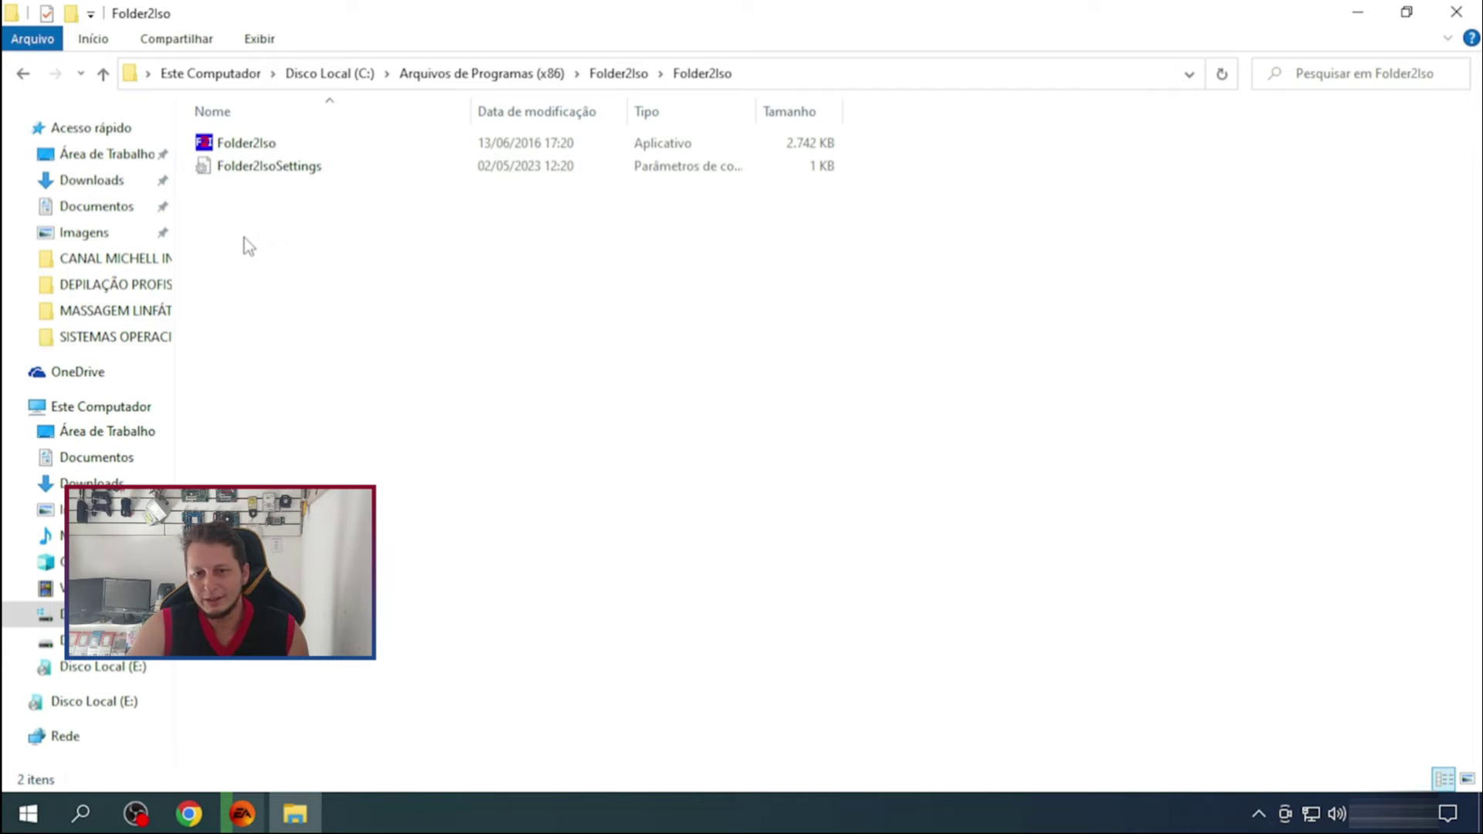
left_click(257, 143)
right_click(257, 143)
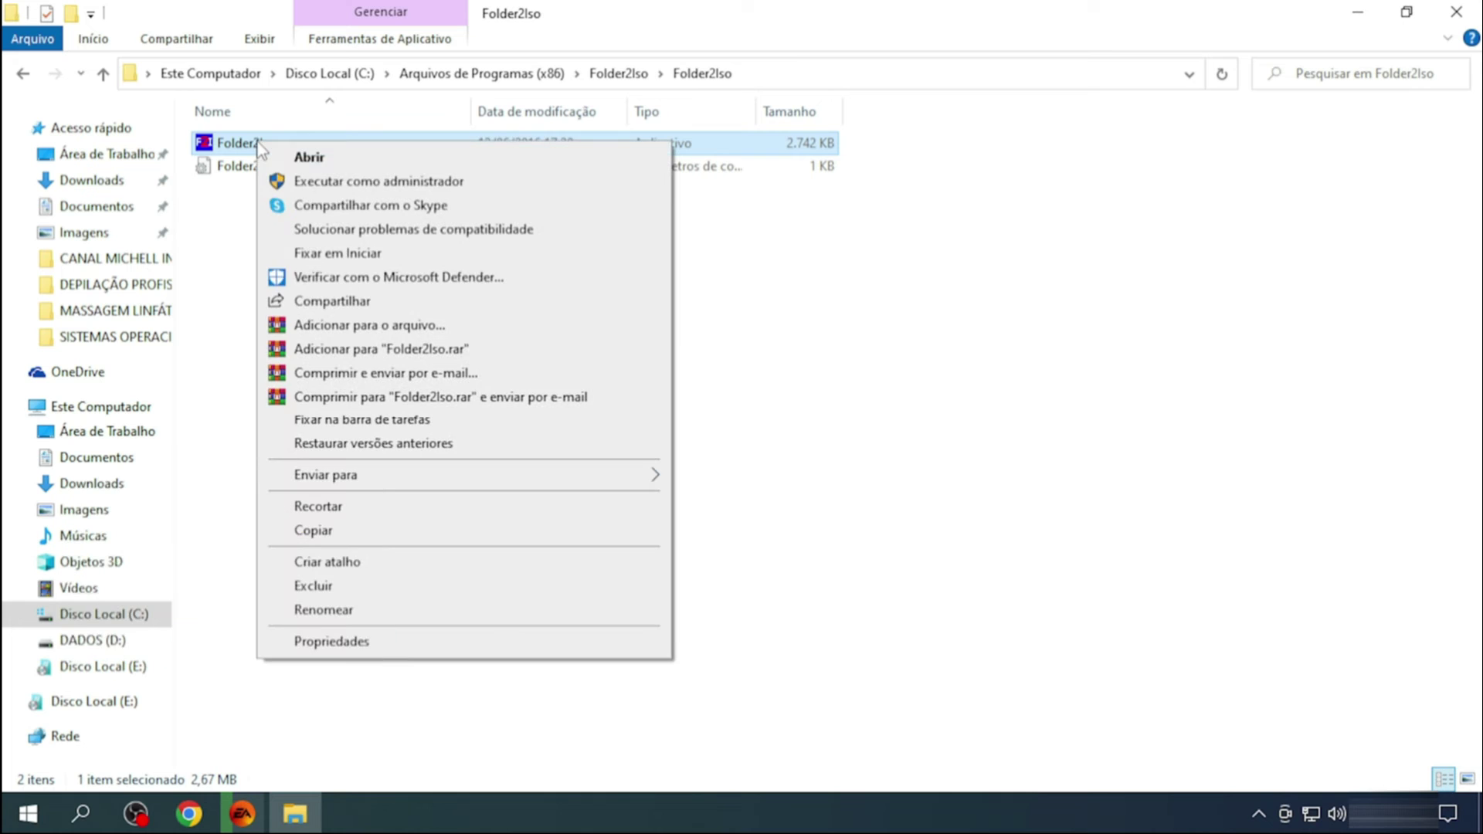
mouse_move(359, 477)
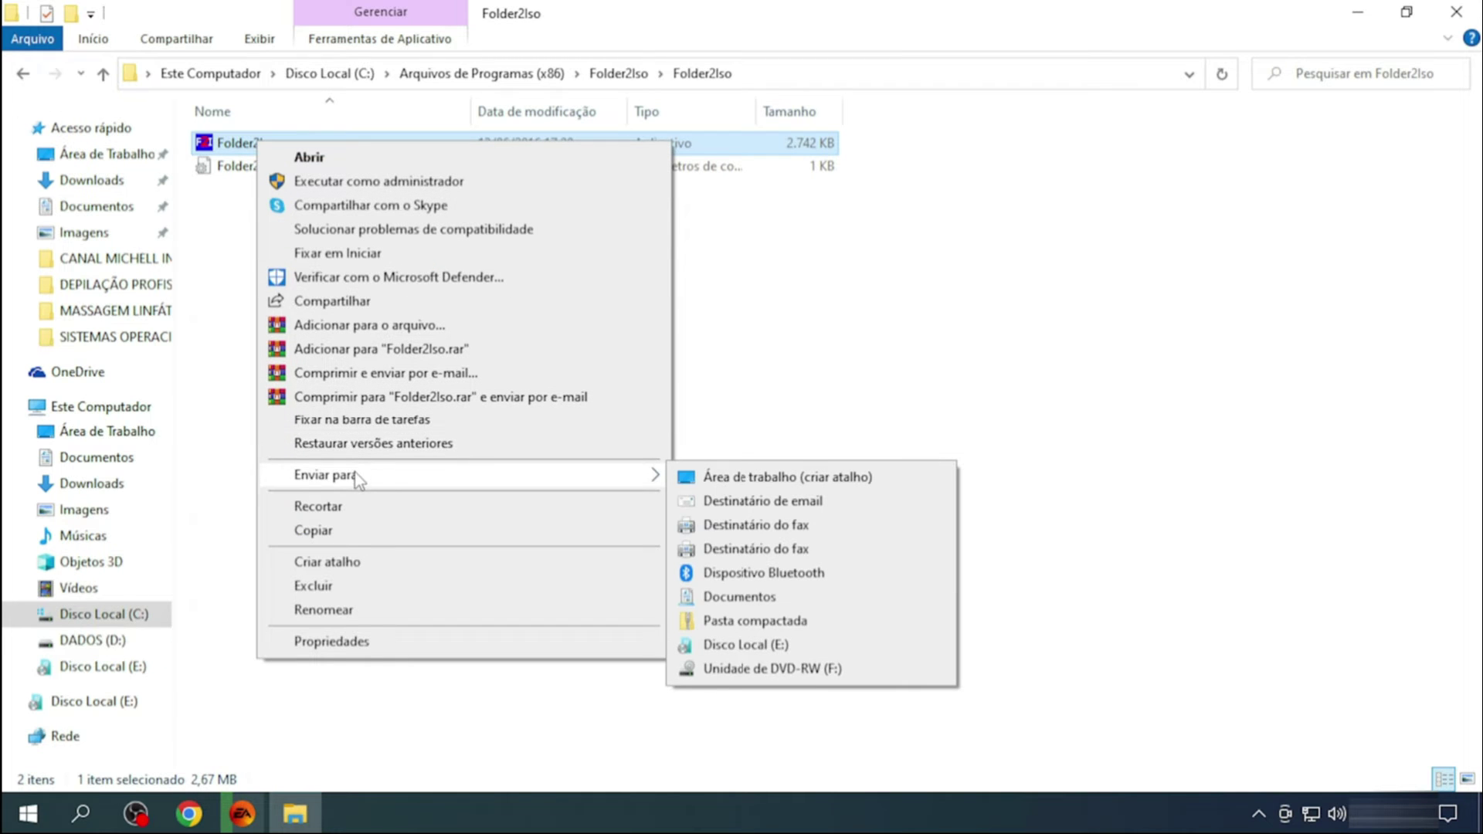
left_click(761, 484)
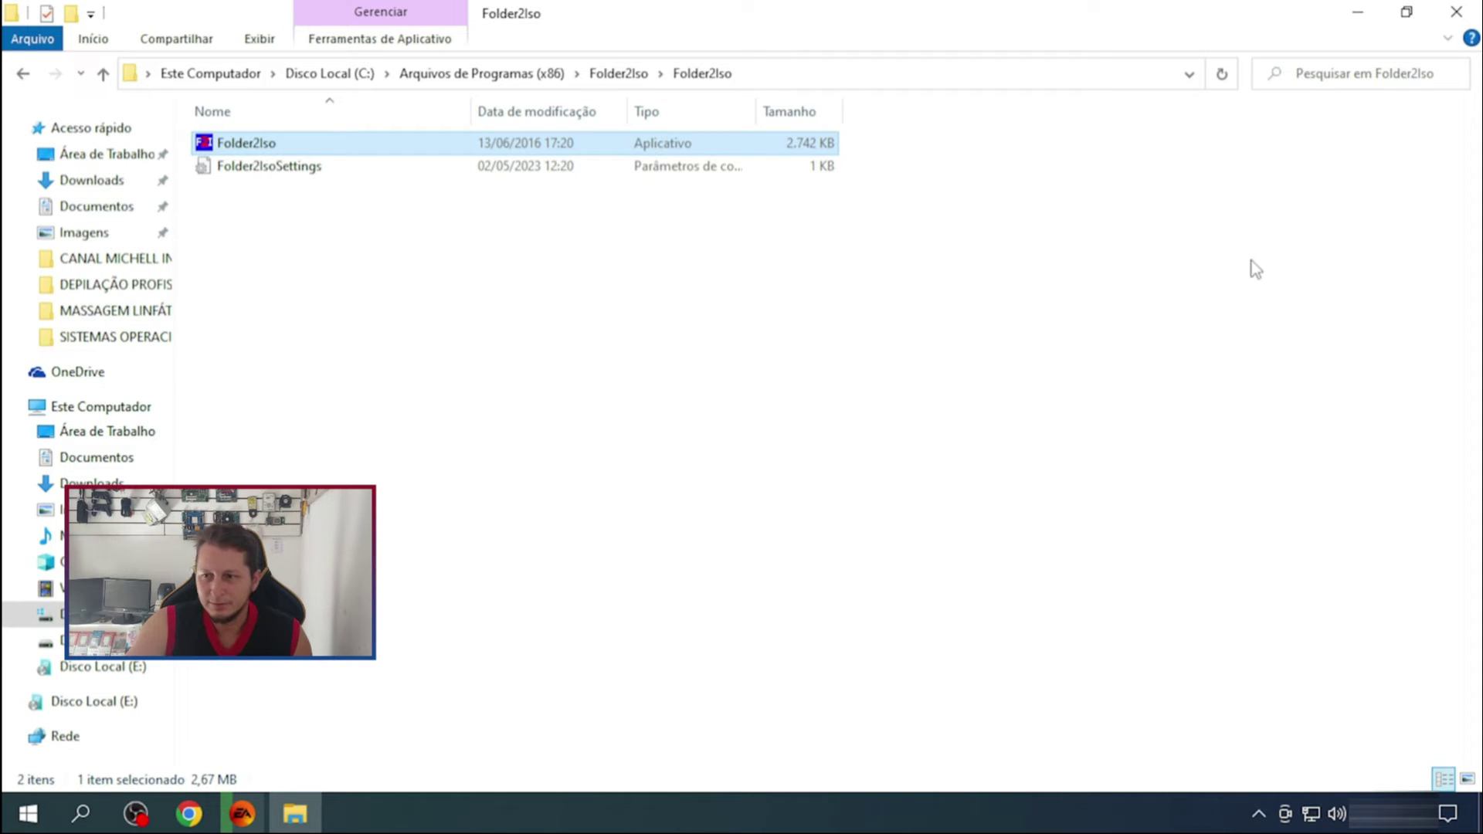
left_click(1457, 11)
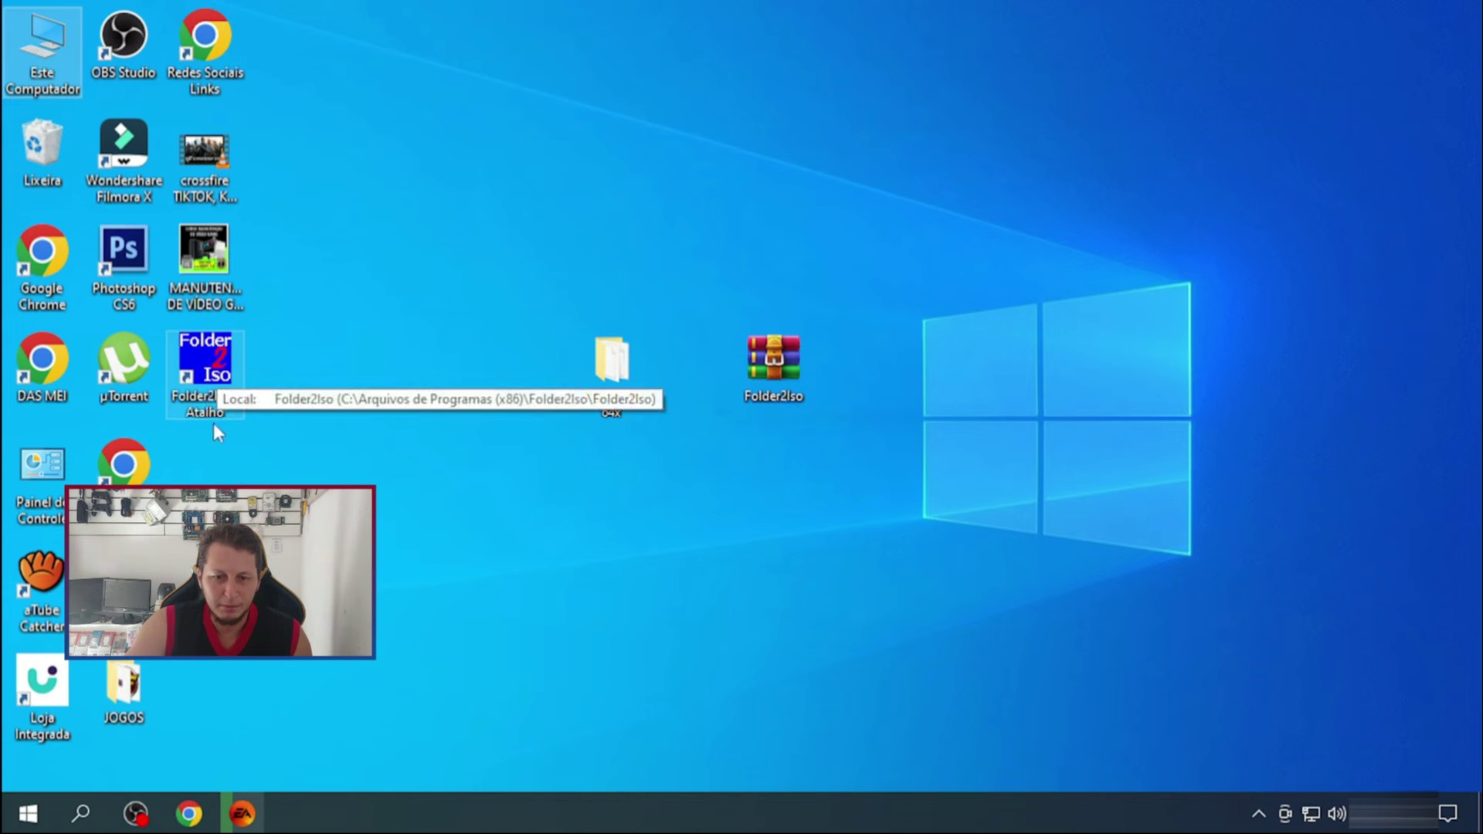
Launch Folder2Iso from its desktop shortcut and move its window clear of the desktop folder and archive
left_click(217, 369)
double_click(179, 405)
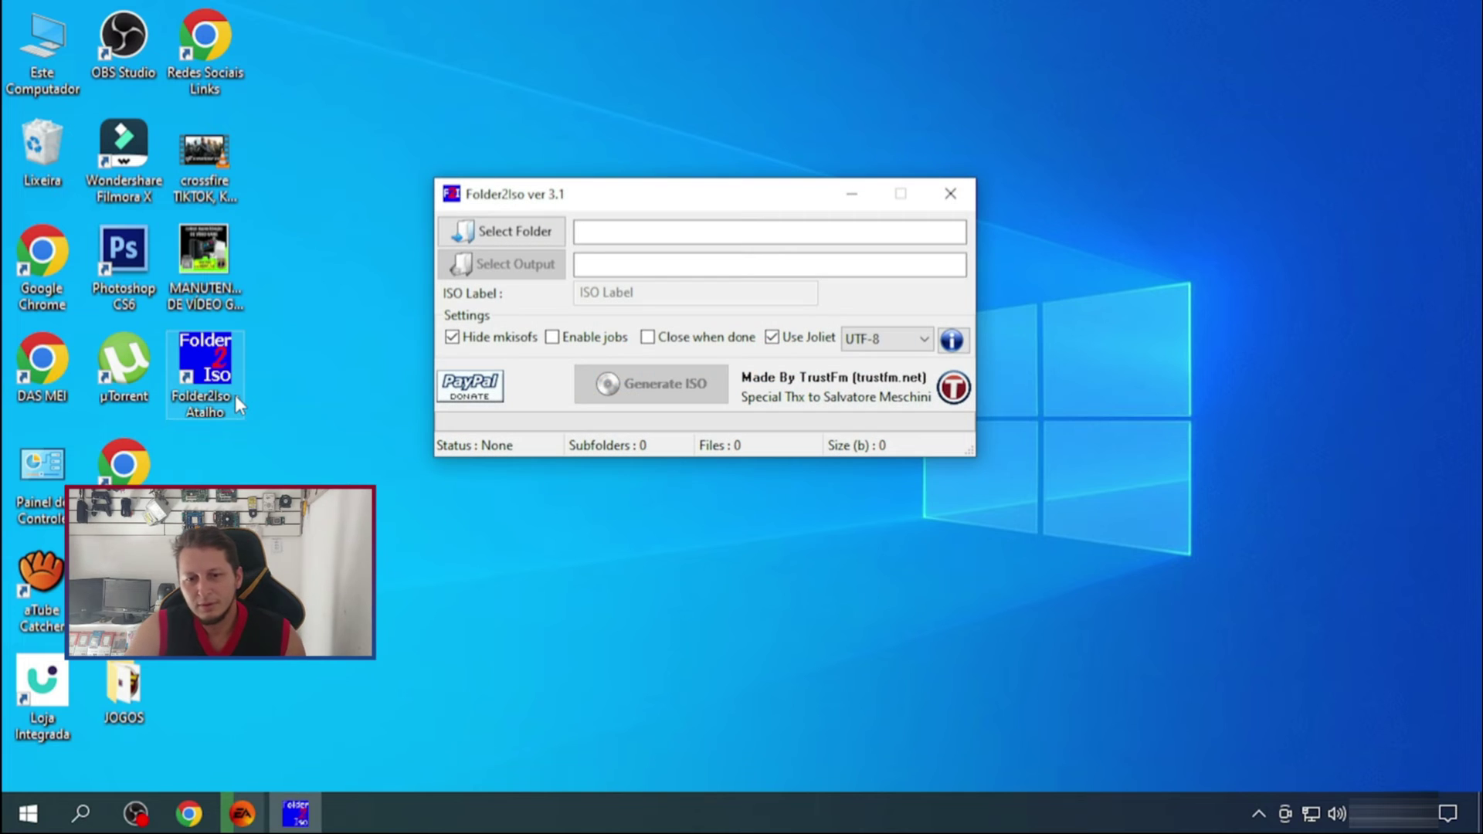
left_click_drag(692, 199, 778, 95)
left_click_drag(684, 92, 1024, 140)
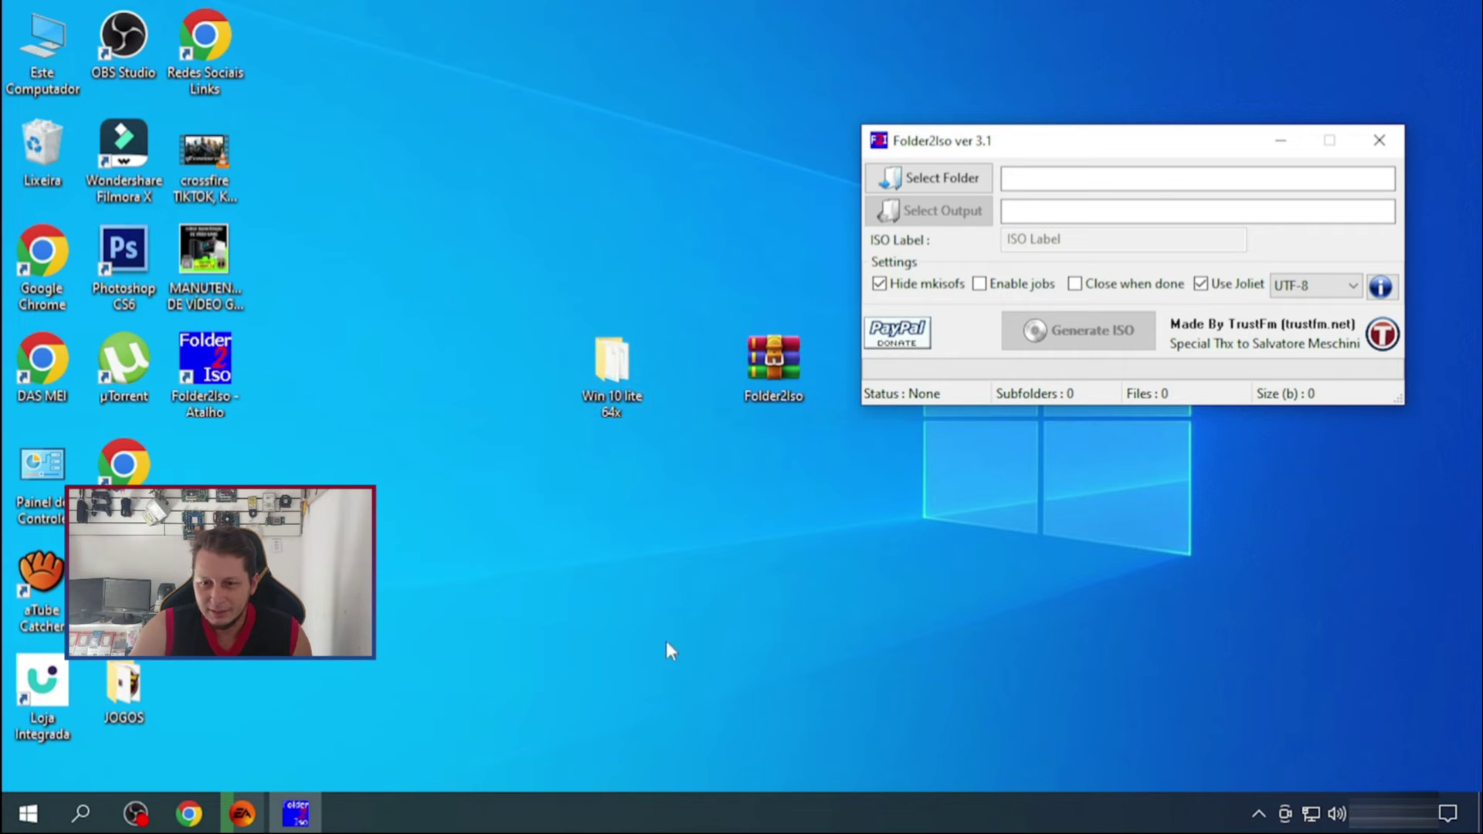
Set the Win 10 lite 64x folder on the desktop (Área de Trabalho) as the source folder for the ISO
left_click(950, 184)
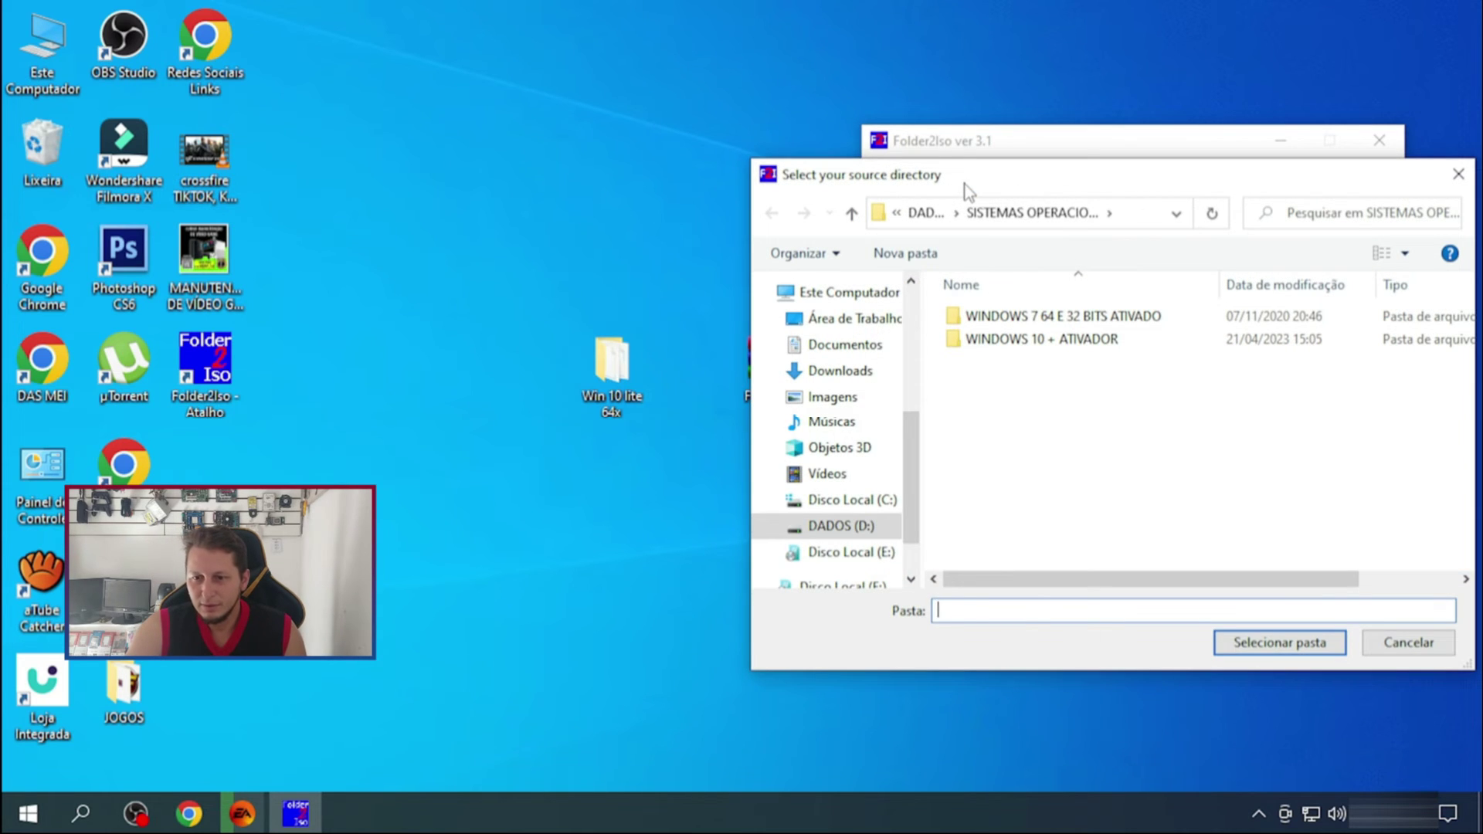
left_click_drag(966, 189, 929, 160)
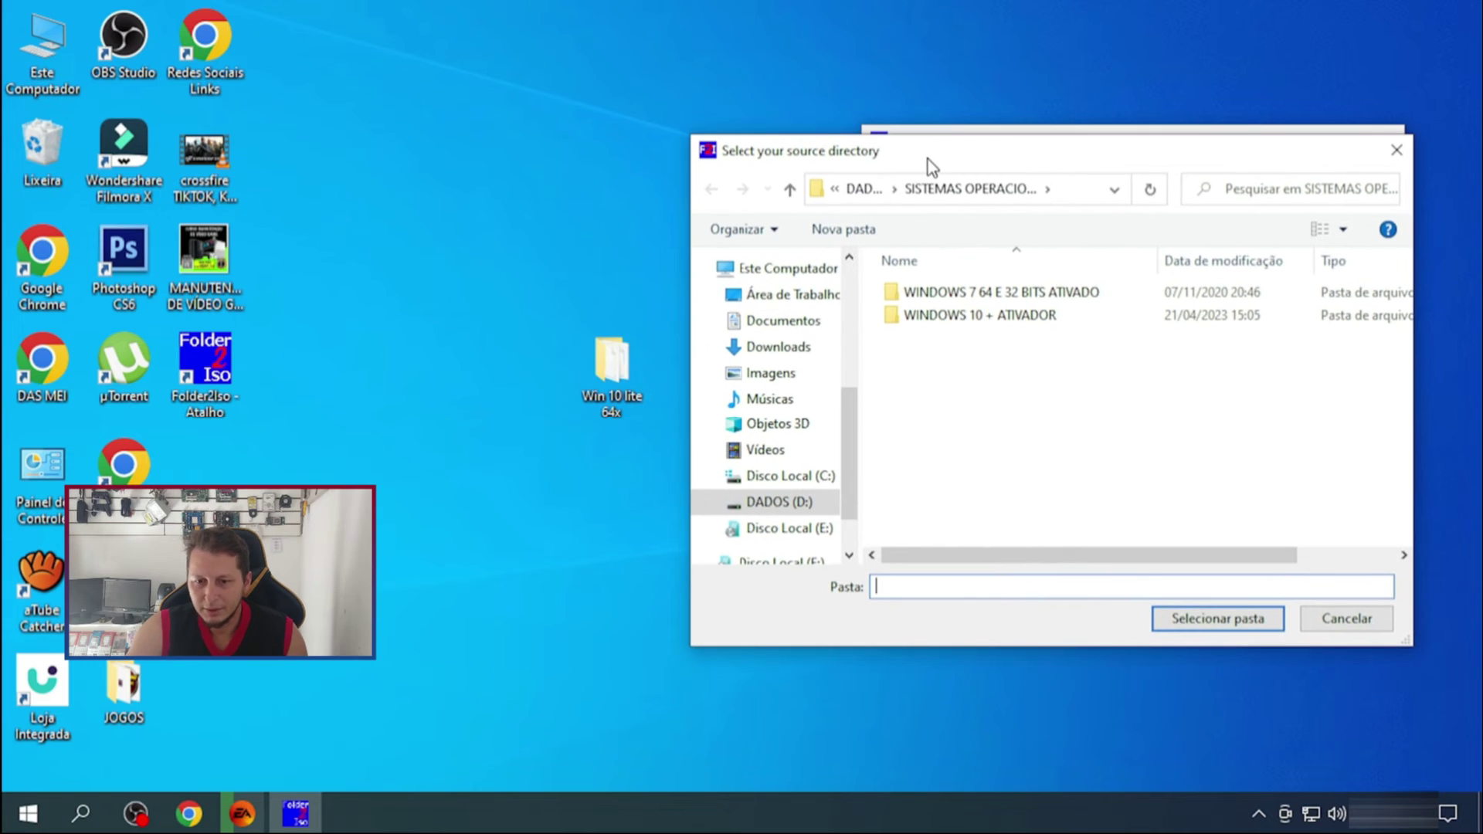
left_click(802, 297)
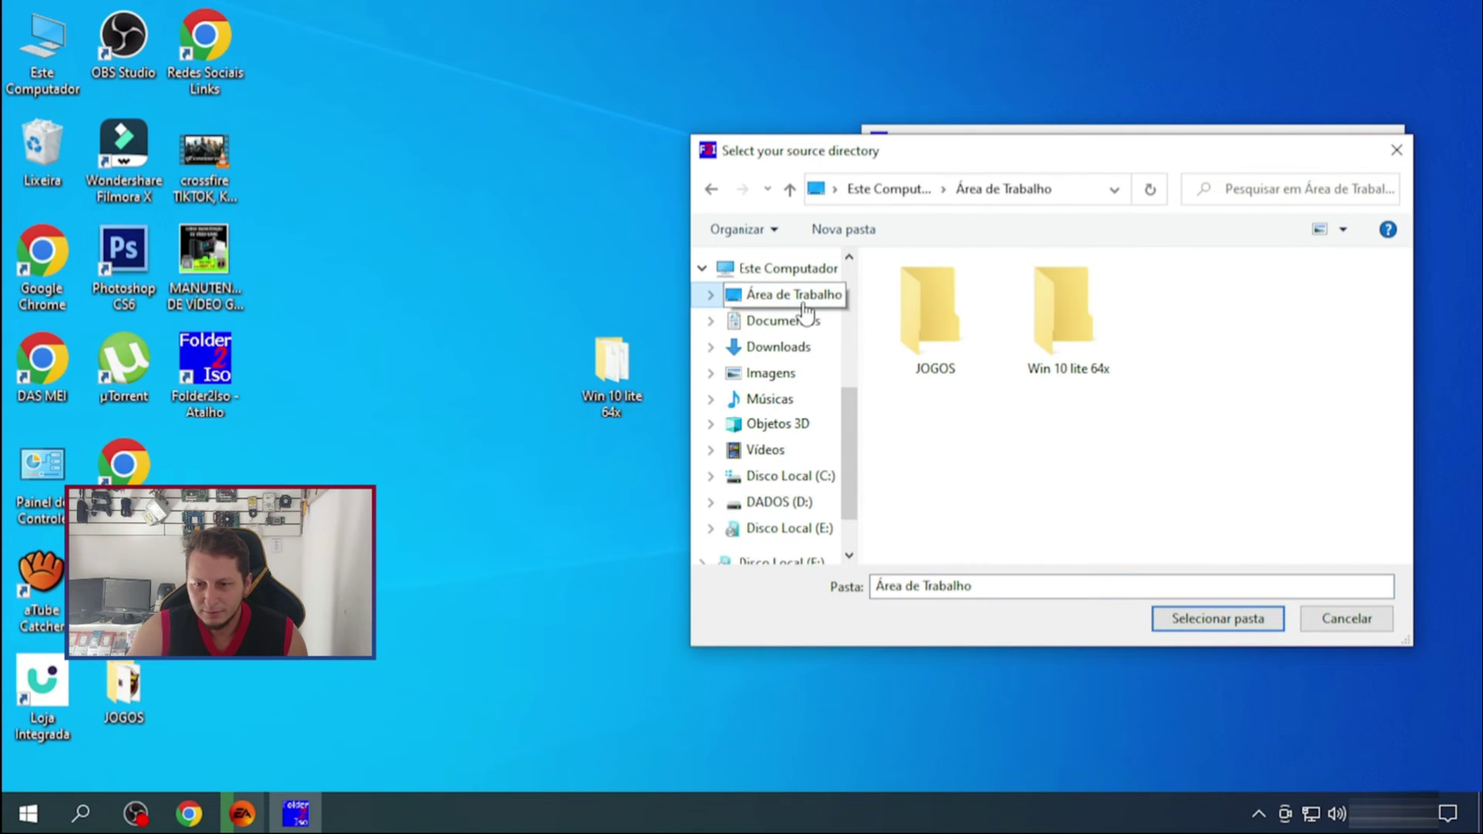
left_click(1081, 355)
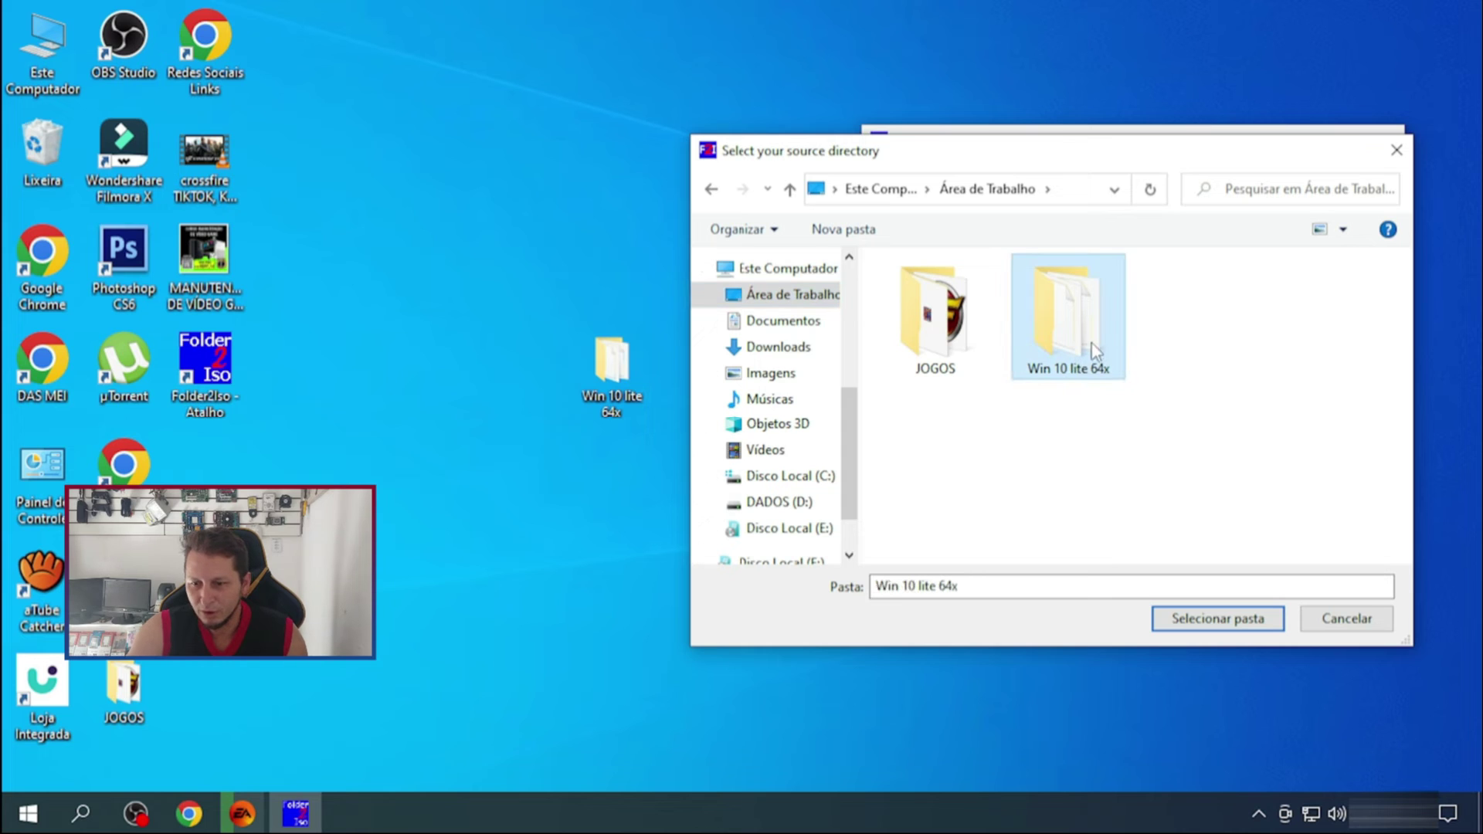
left_click(1217, 622)
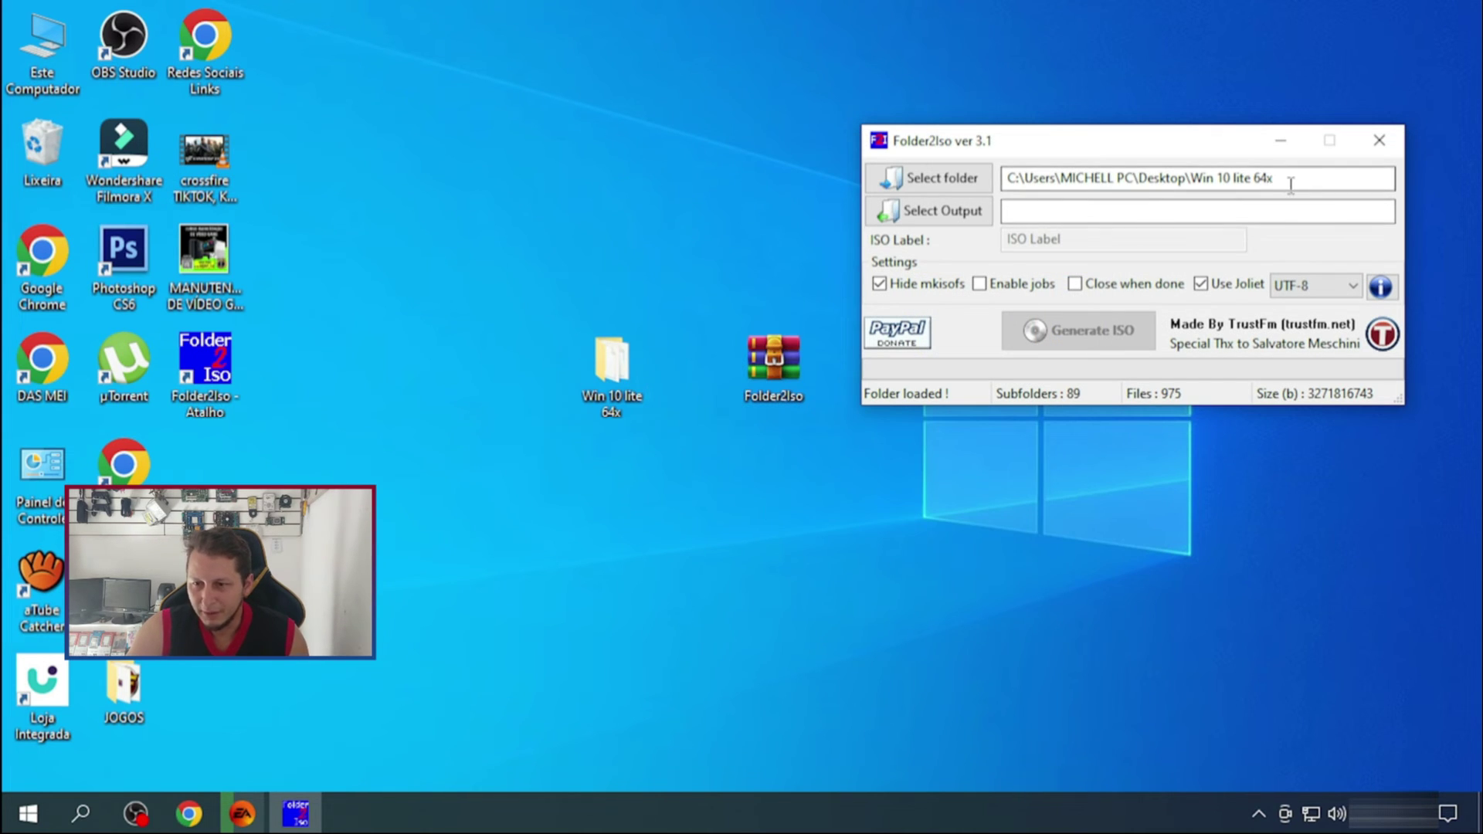
Set the ISO output to a file named WINDOWS10 LITE on the desktop (Área de Trabalho)
left_click(950, 224)
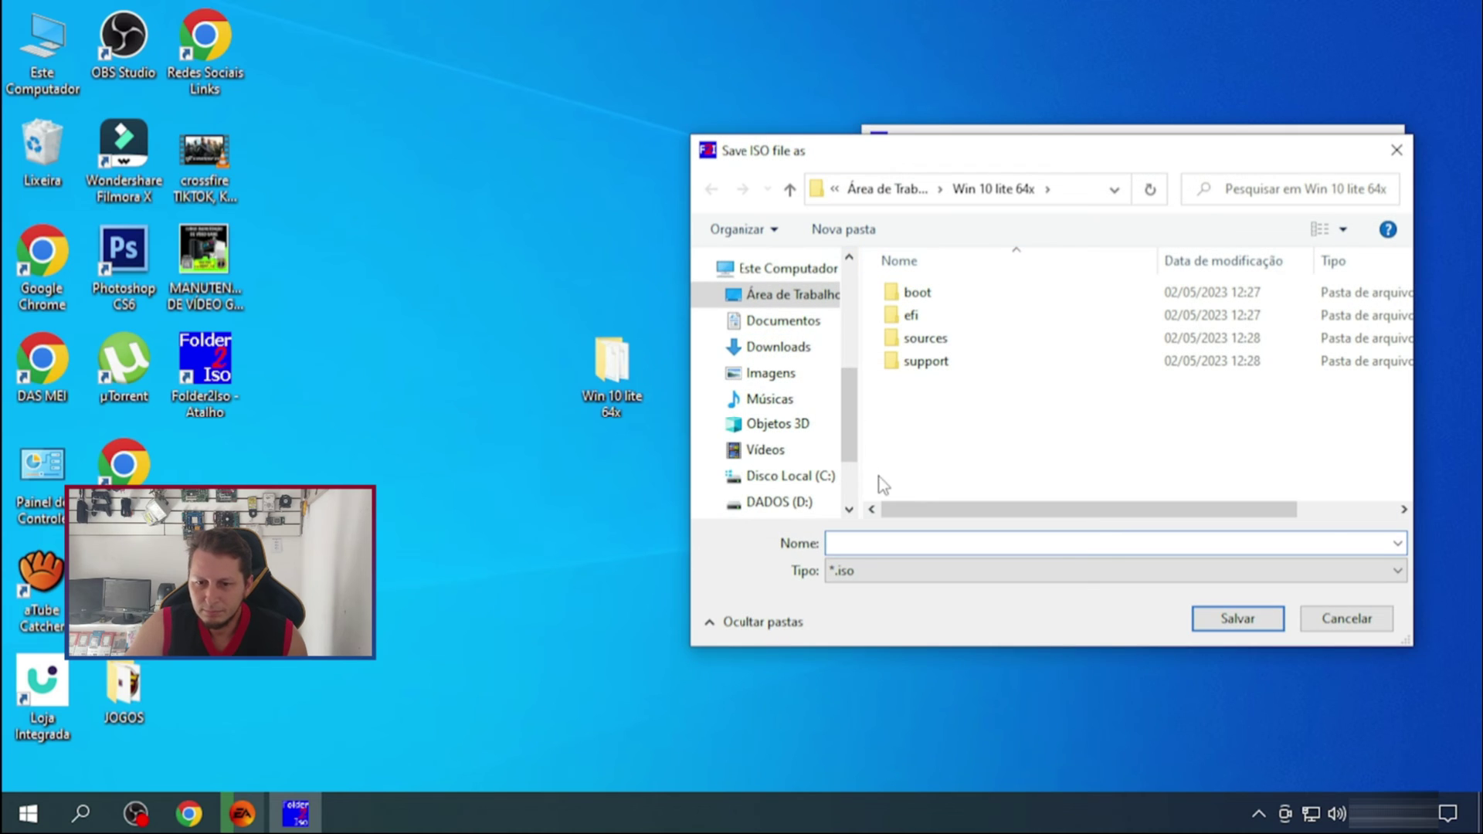
left_click(789, 295)
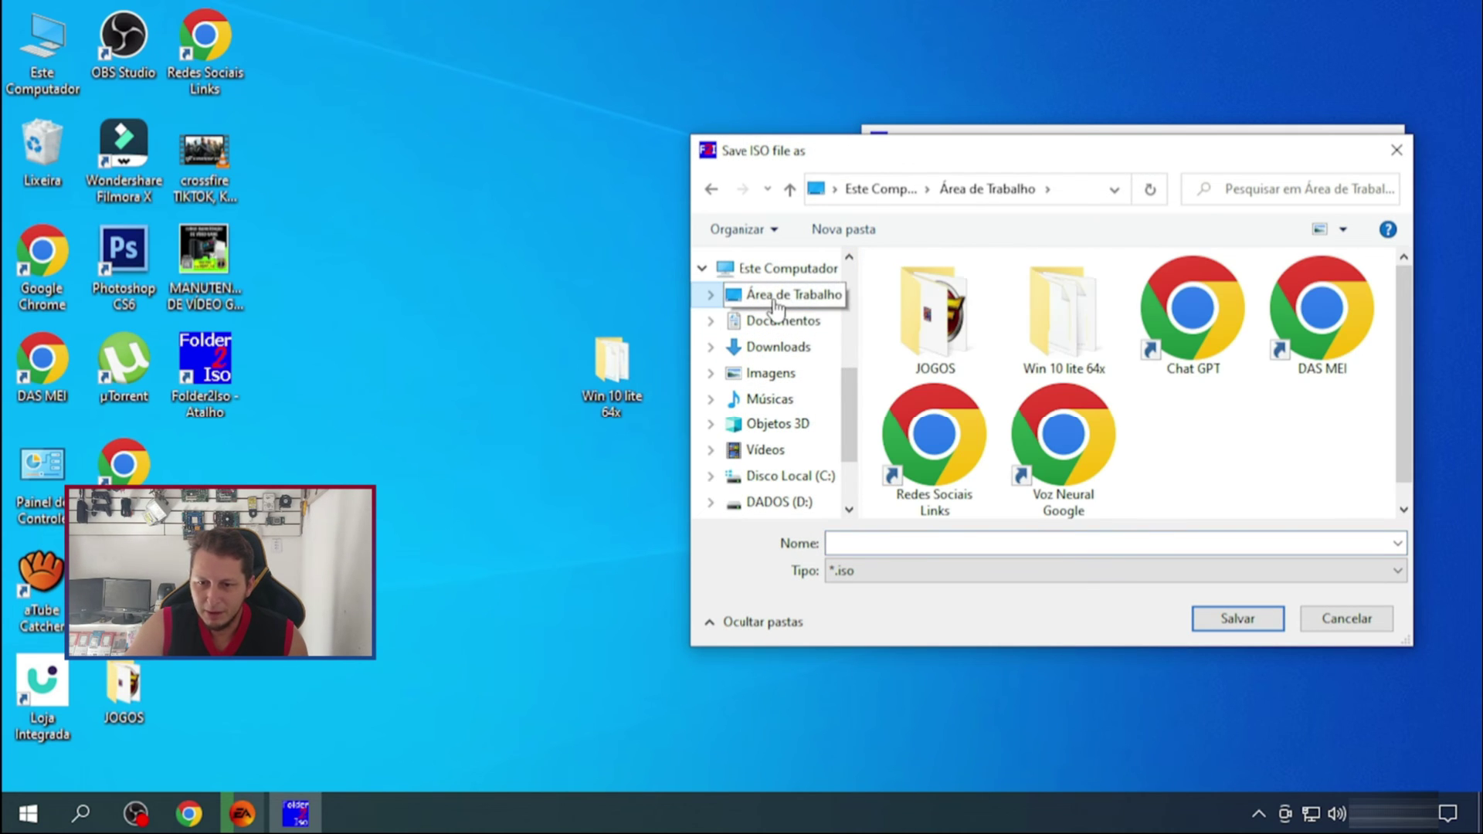
left_click(903, 545)
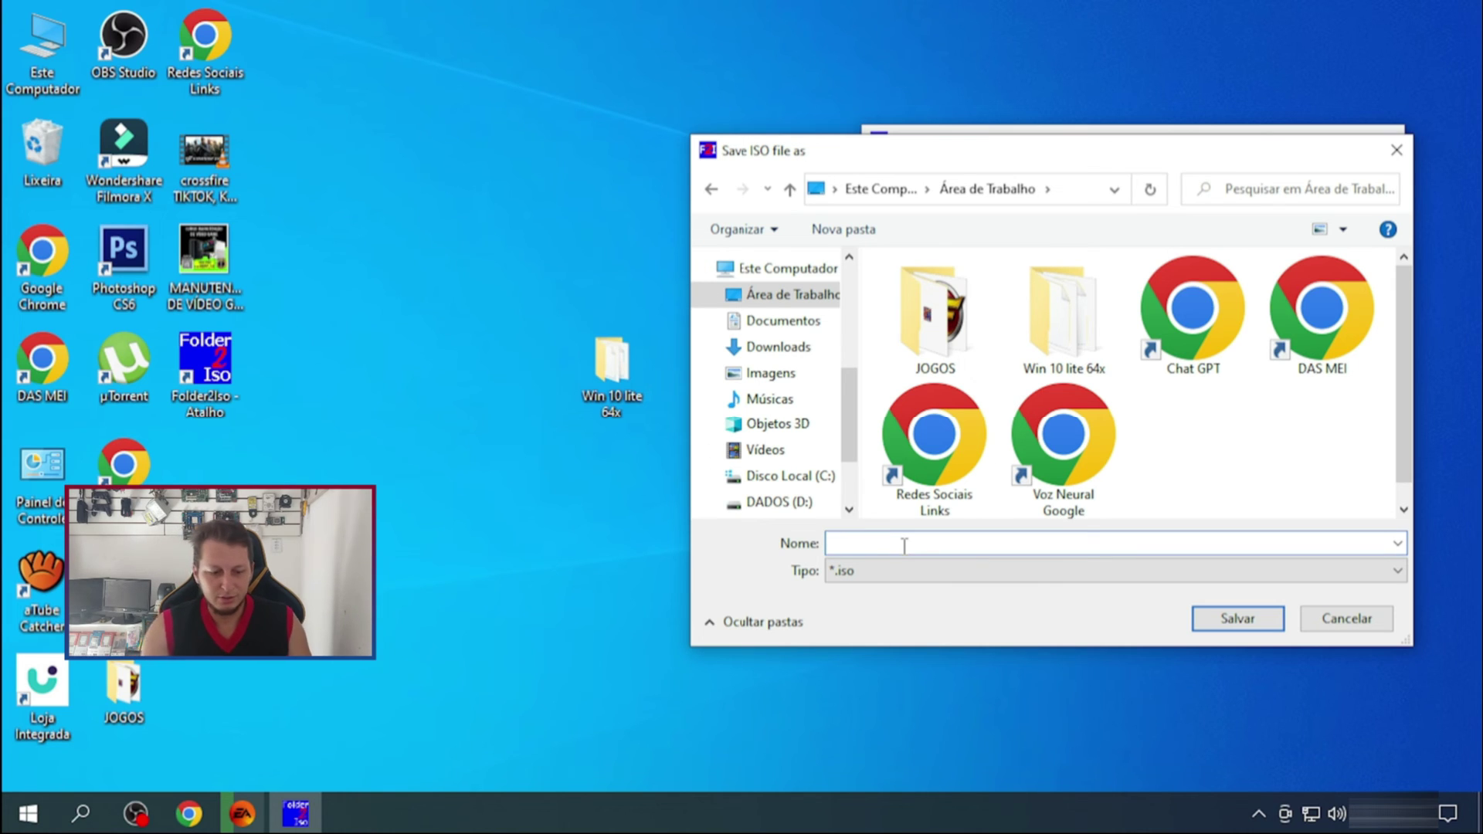
type("WIN")
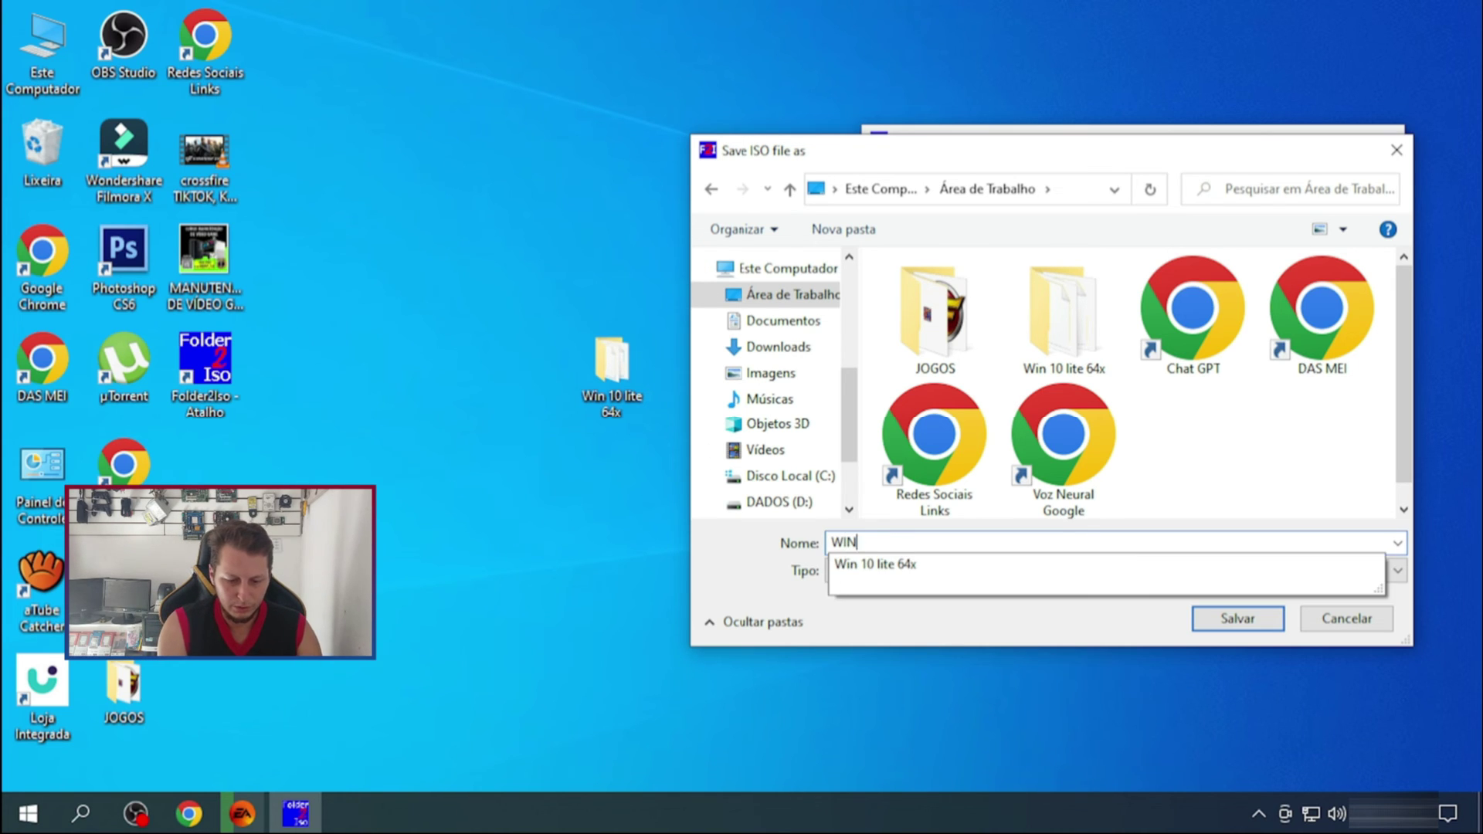
type("DOWS10")
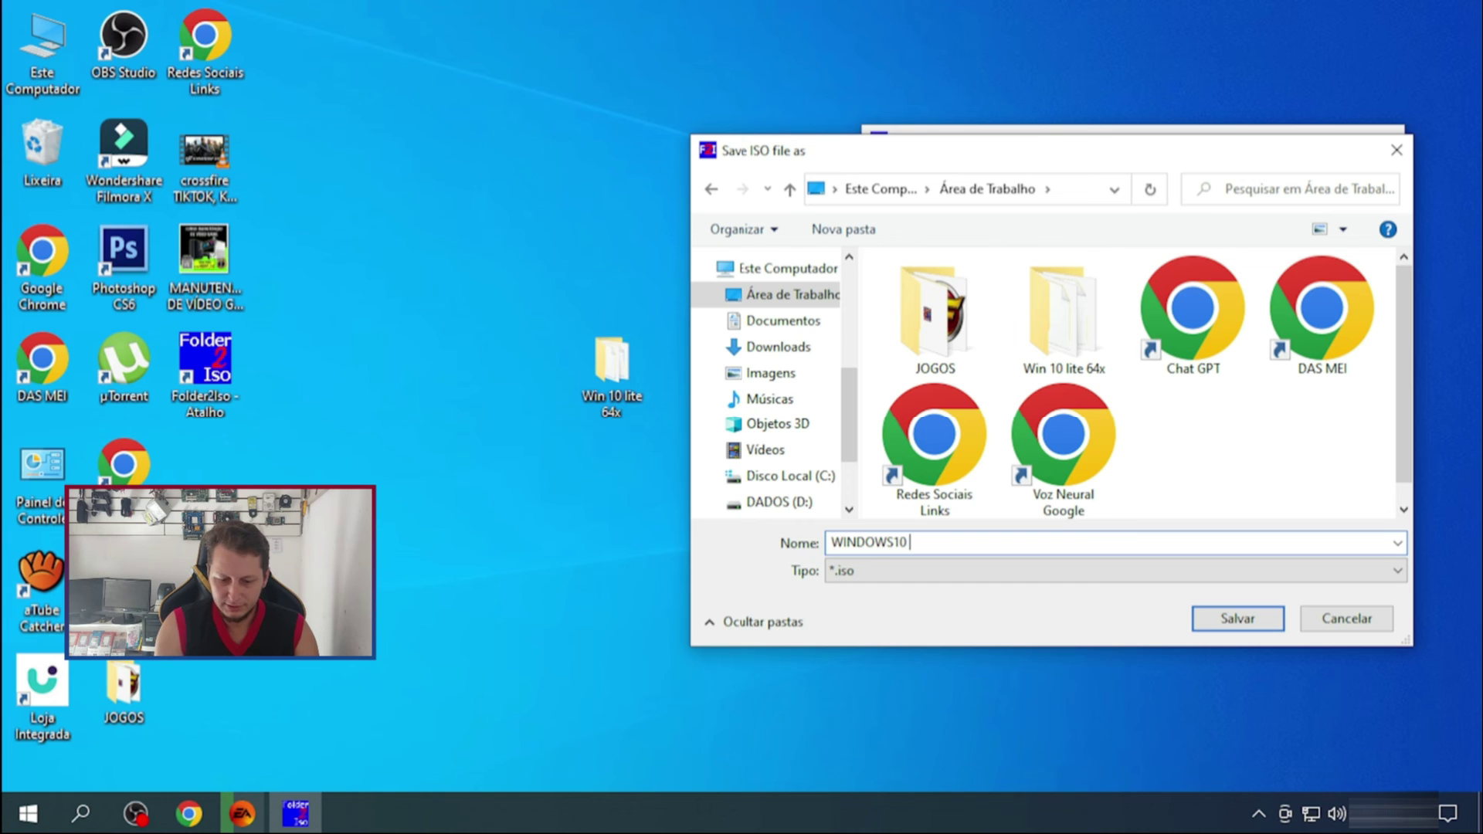
type(" LITE")
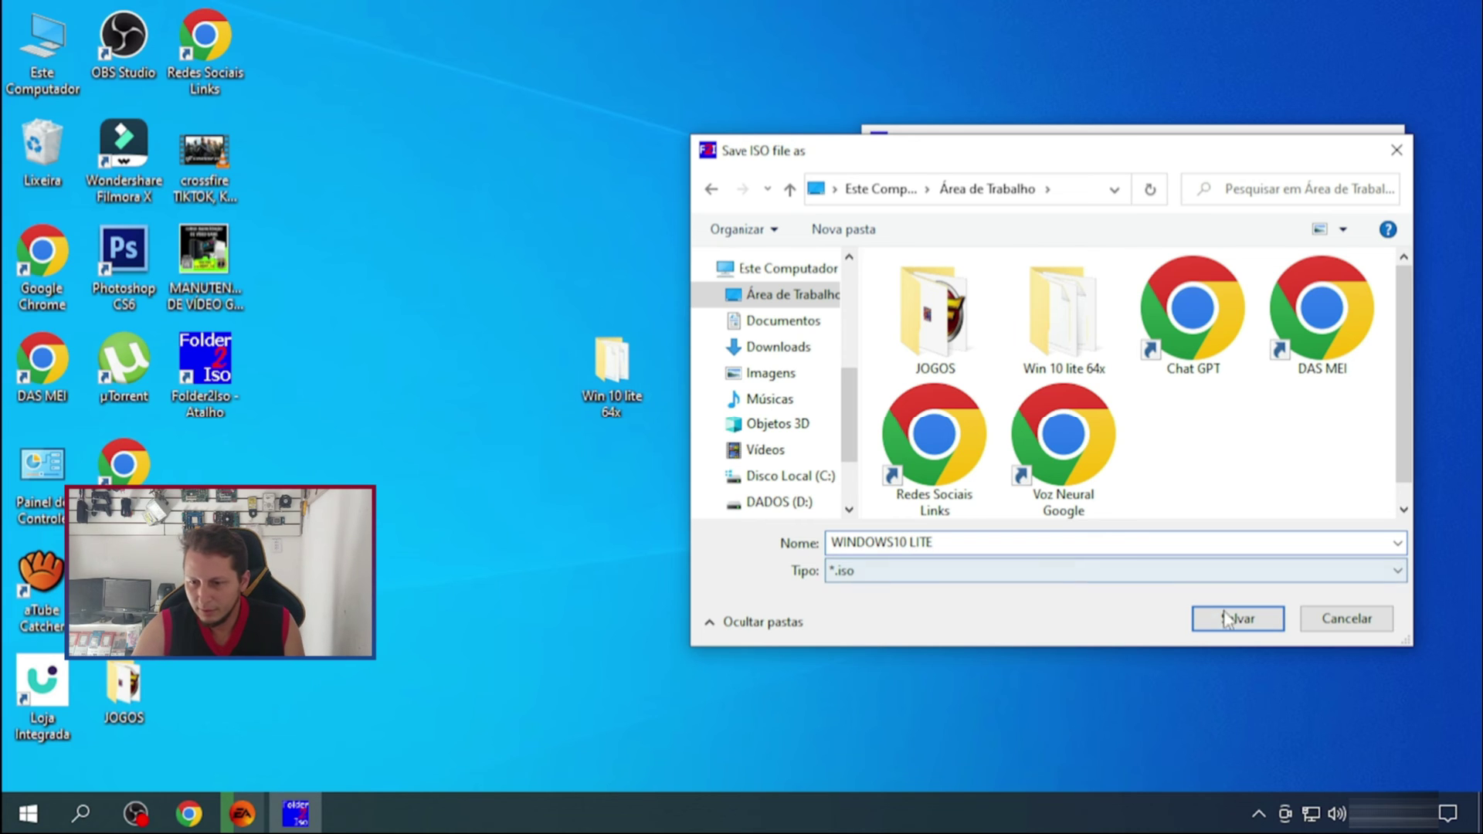
left_click(1232, 618)
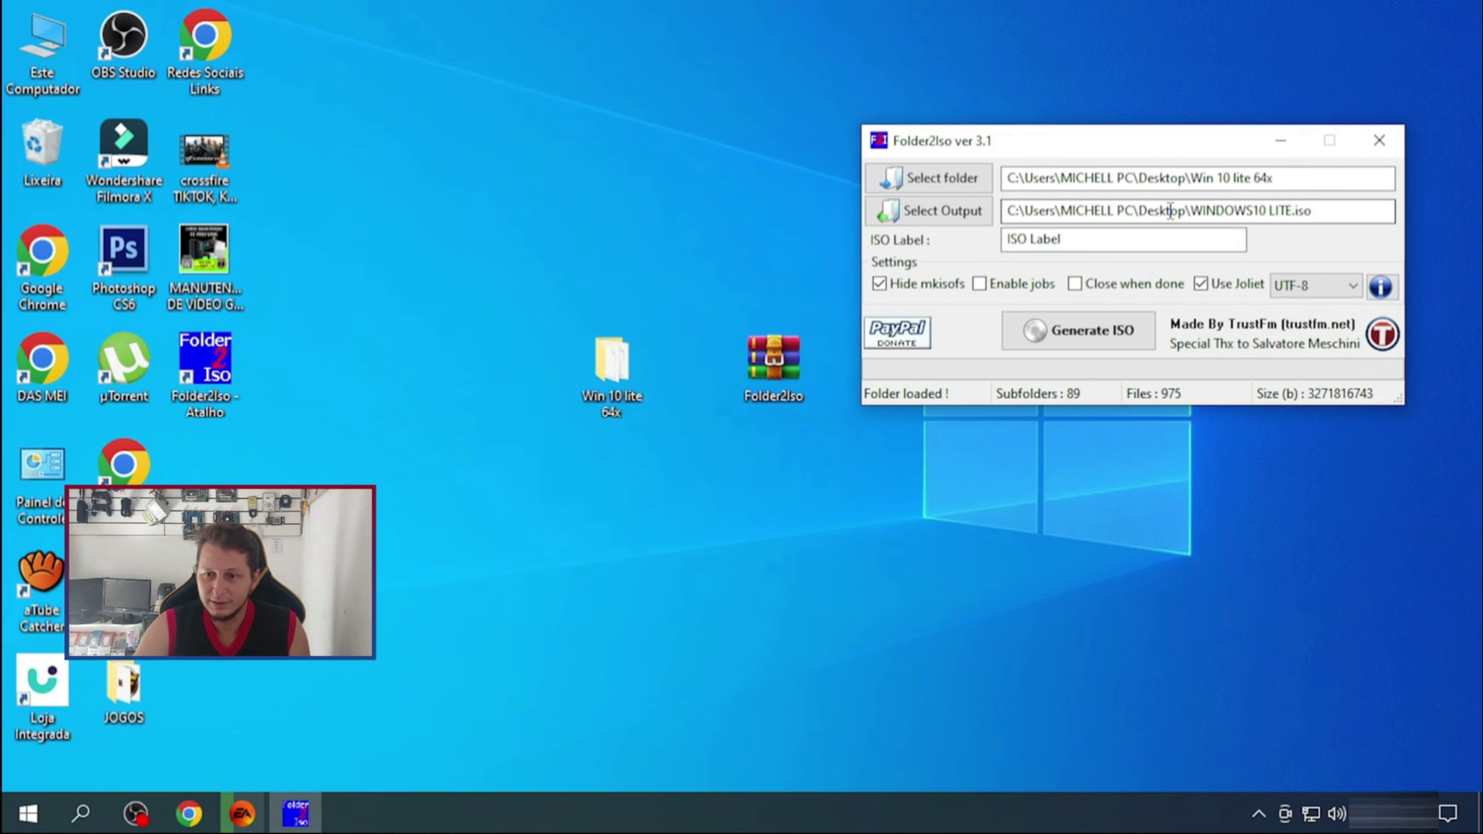
Generate the ISO and place the resulting WINDOWS10 LITE file below the Win 10 lite 64x folder on the desktop
left_click(1056, 338)
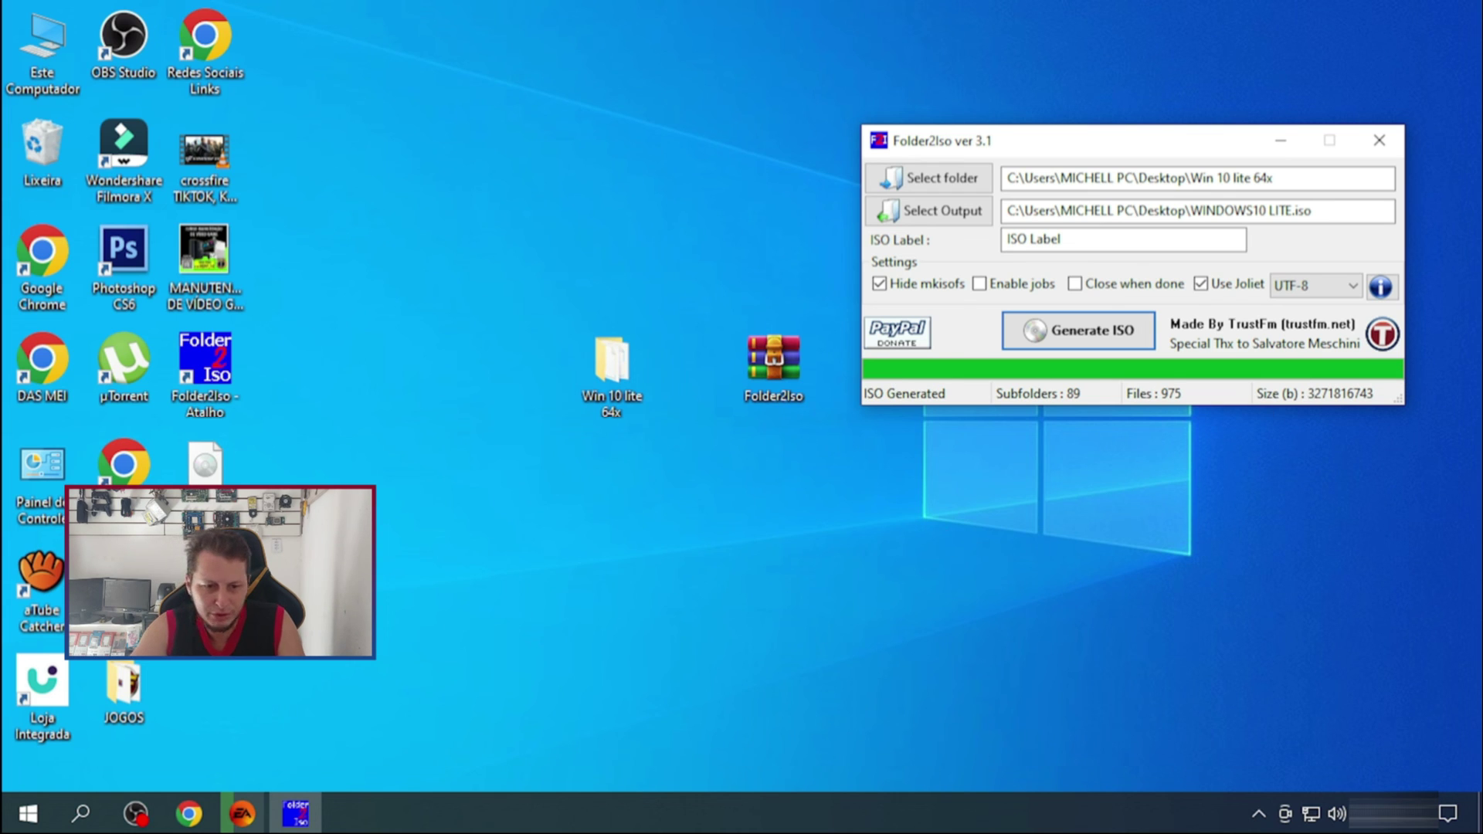
left_click_drag(194, 502, 601, 504)
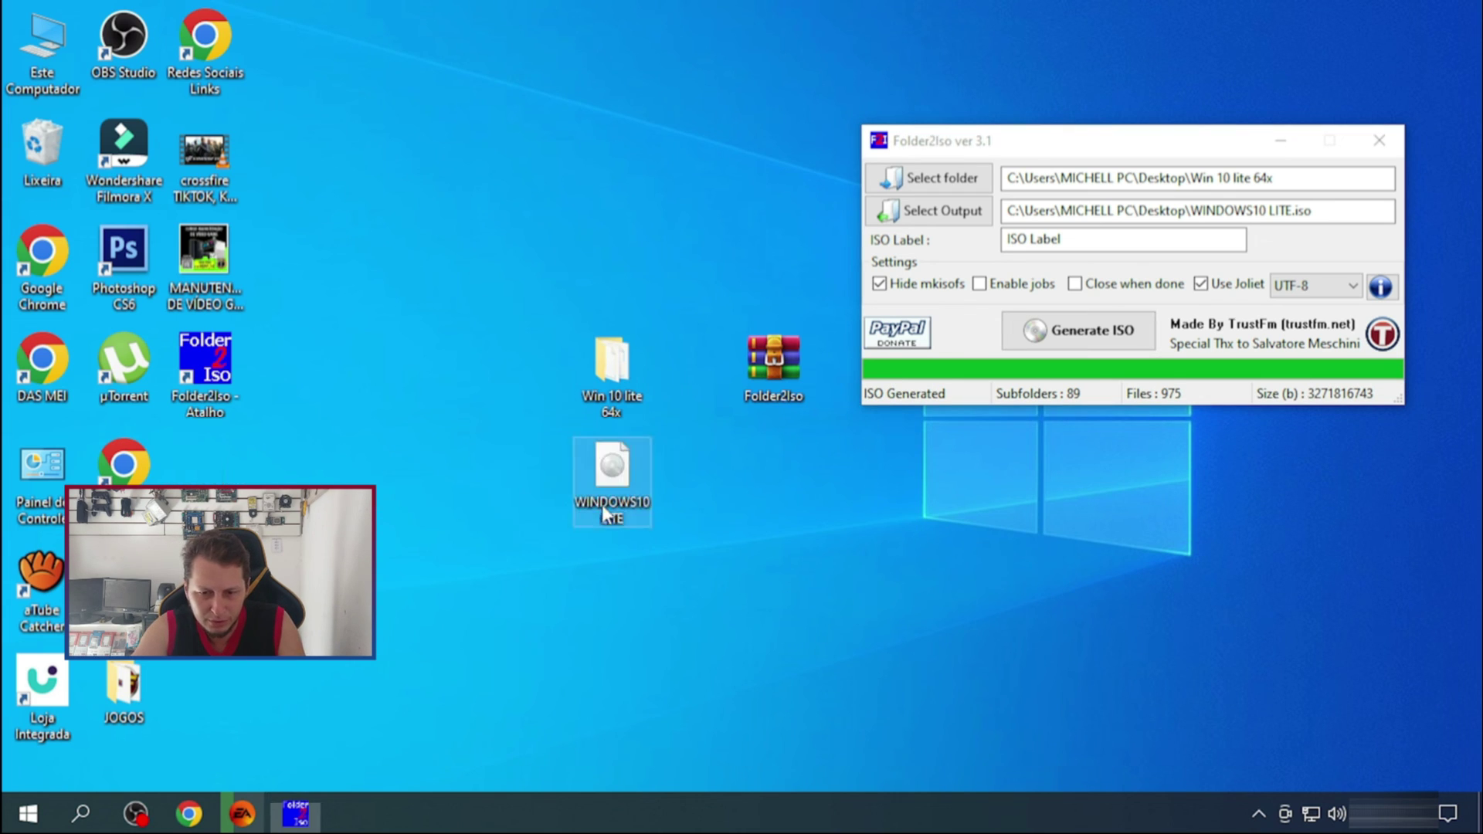